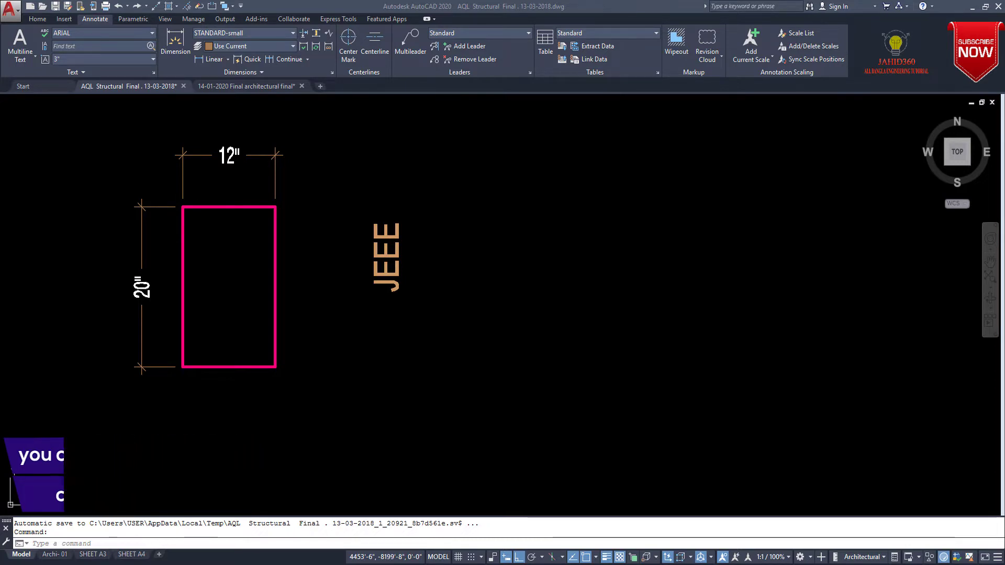
- Switch to the Home tab and look at the Array type list without choosing one
left_click(37, 19)
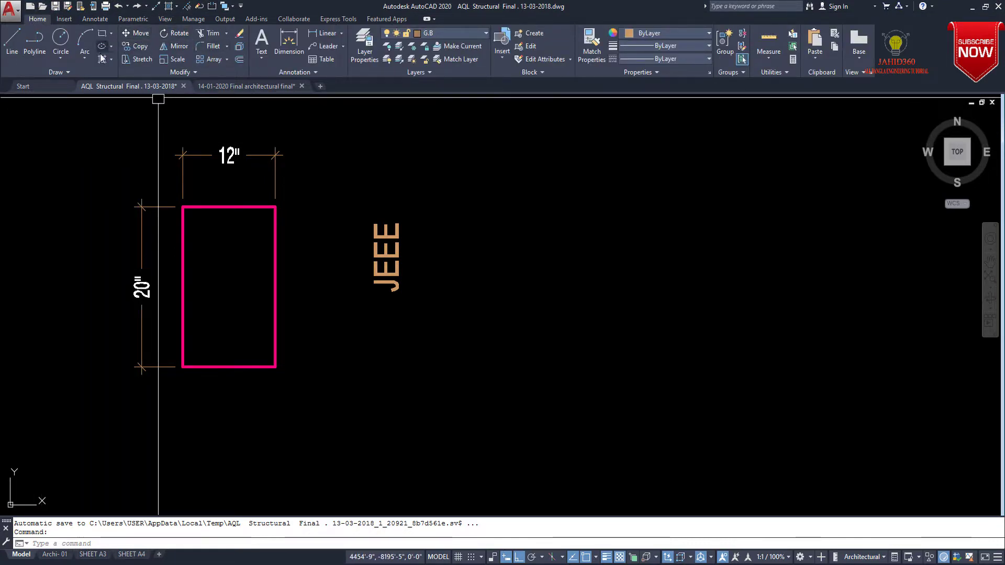
left_click(228, 59)
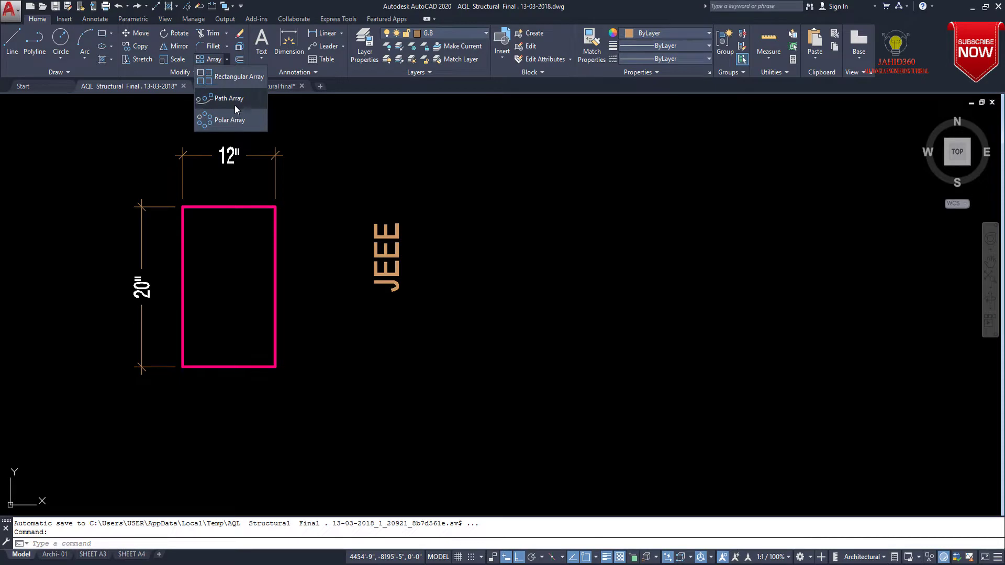
left_click(227, 59)
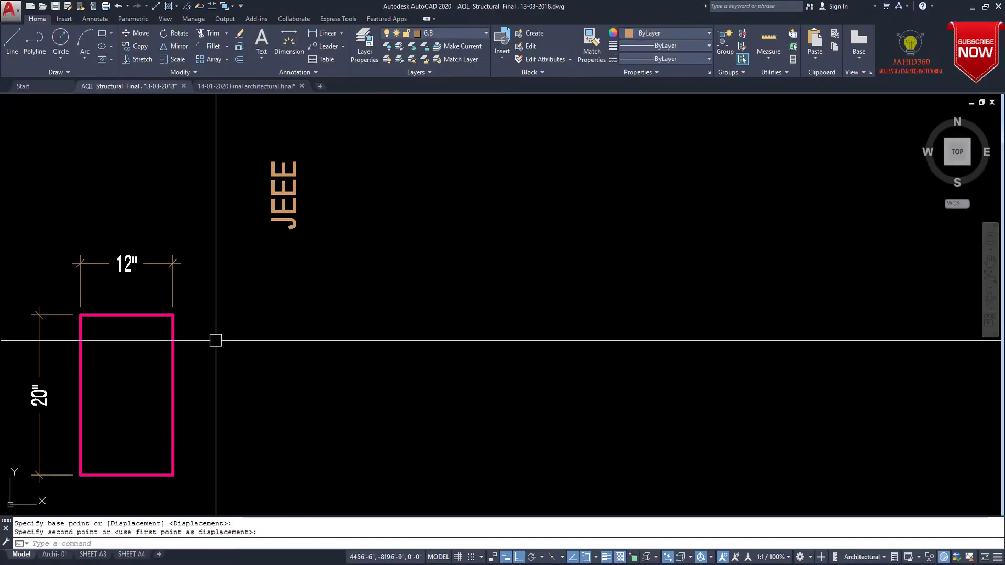
- Copy the magenta column rectangle 36 inches to the right from its bottom midpoint
mouse_move(215, 341)
middle_mouse_down()
mouse_move(260, 312)
mouse_move(258, 264)
mouse_move(261, 278)
mouse_move(281, 273)
middle_mouse_up()
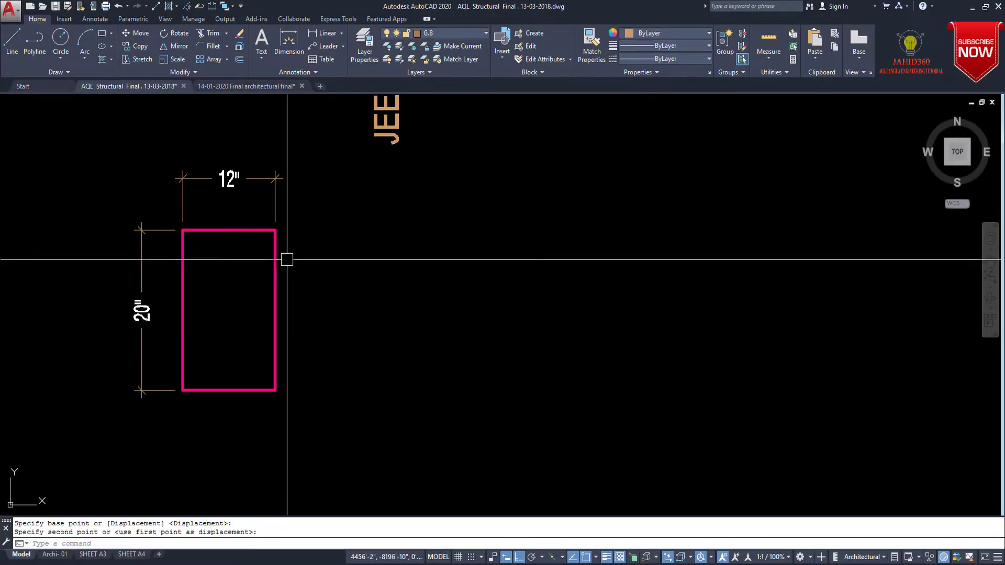
left_click(222, 207)
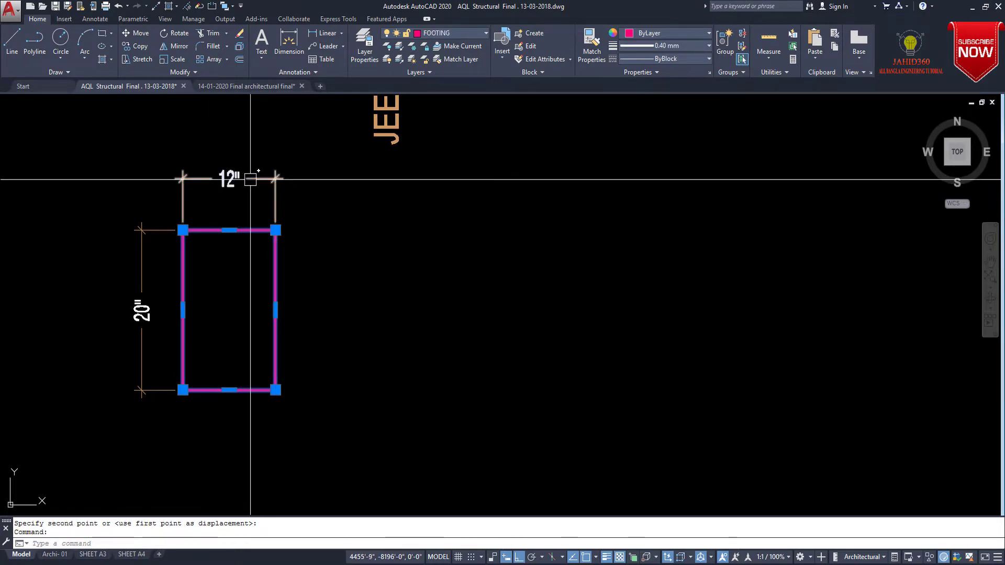
key("Escape")
key("Escape")
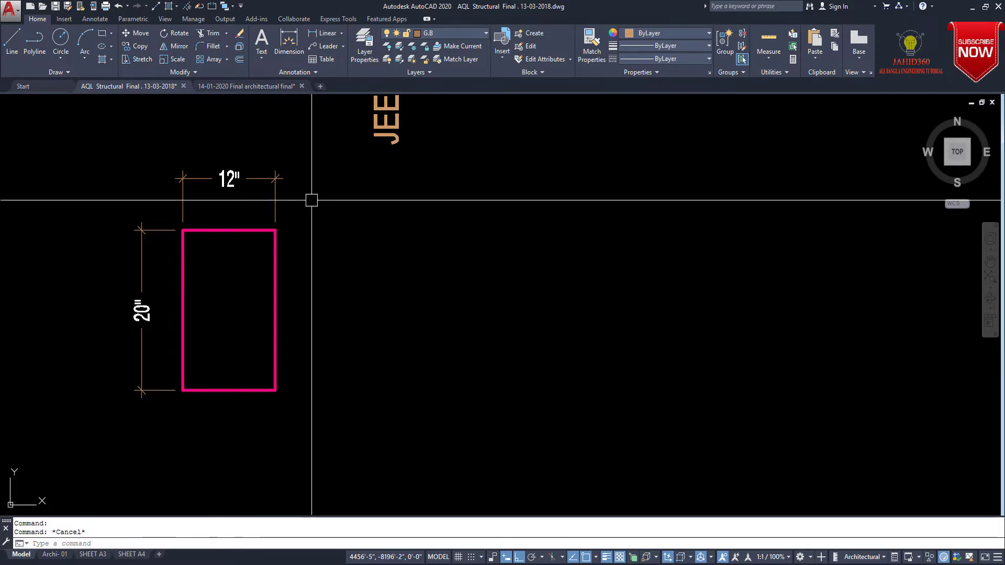
left_click(245, 227)
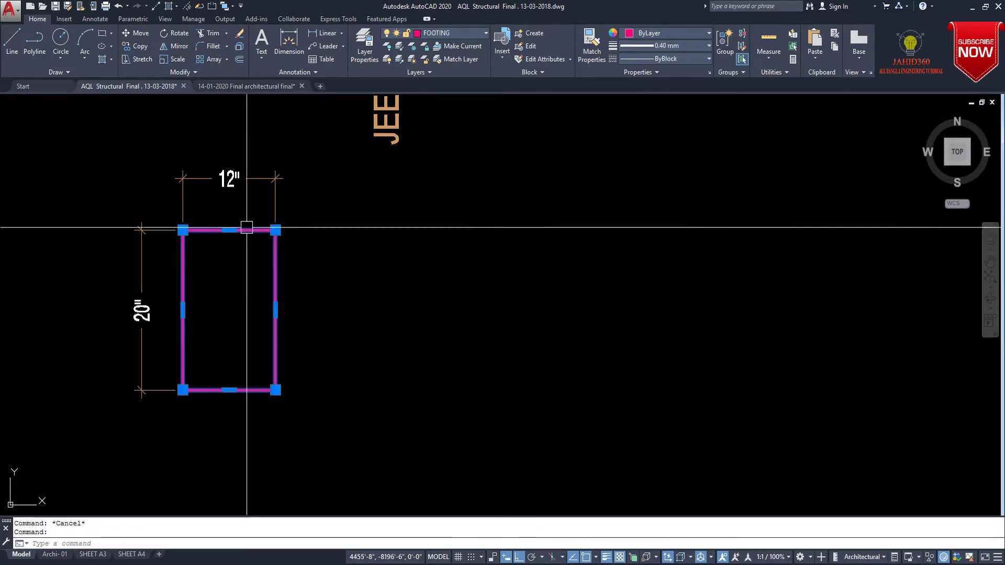
left_click(138, 46)
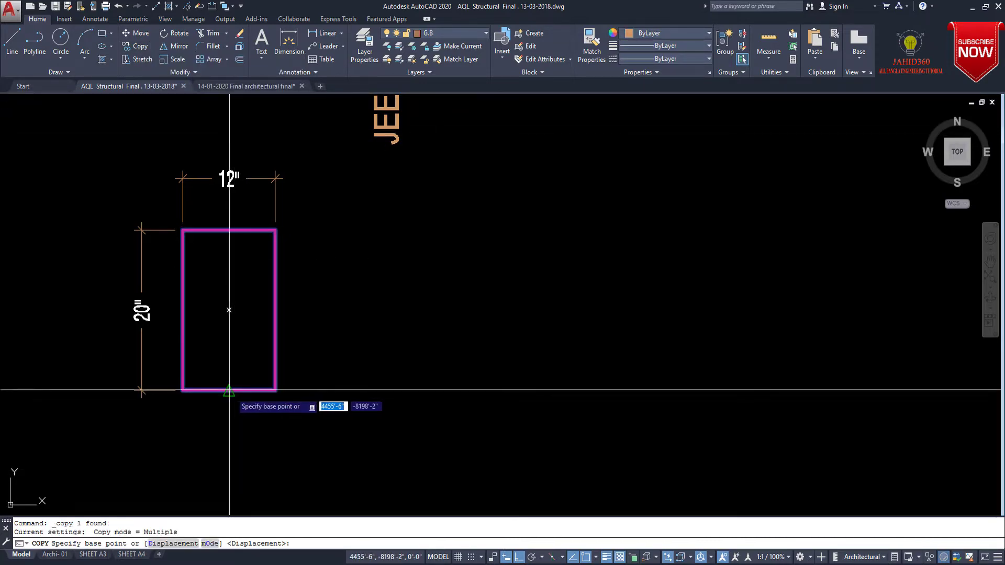
left_click(229, 390)
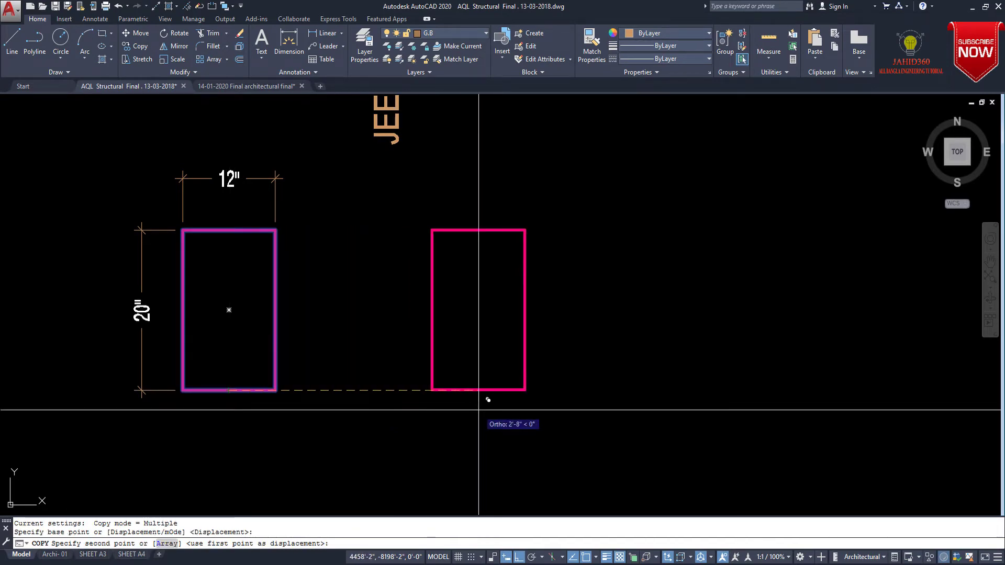
type("3")
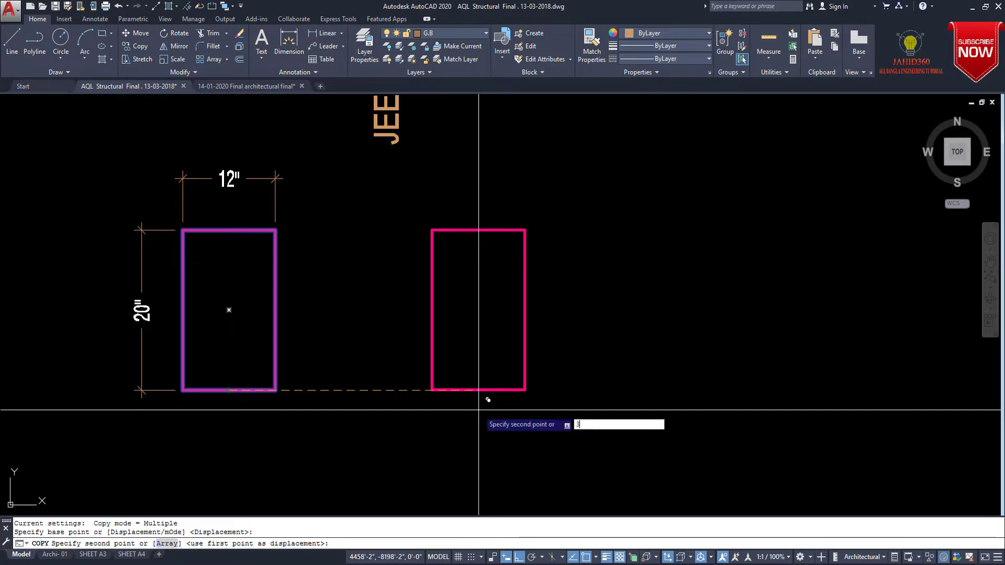
type("6")
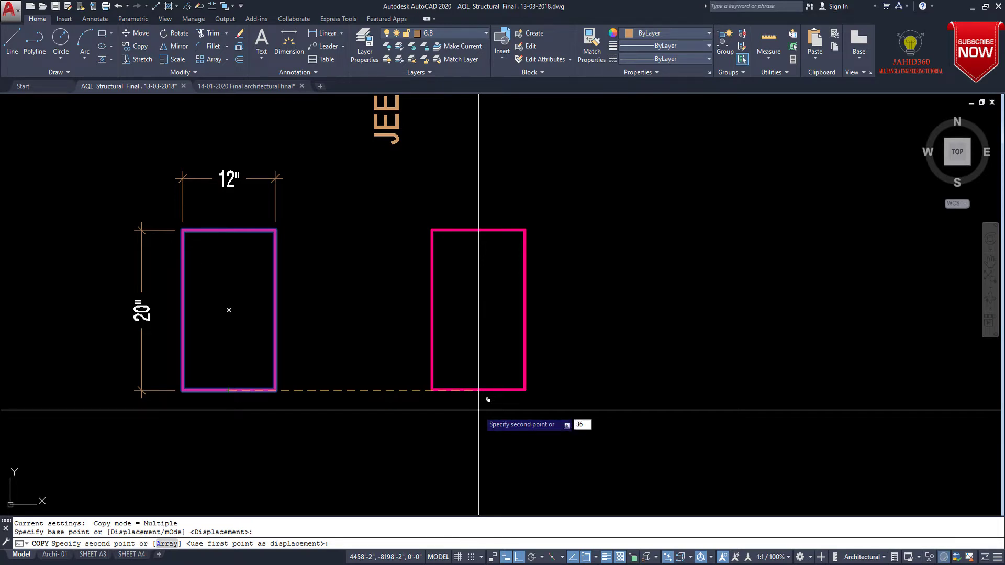
key("Return")
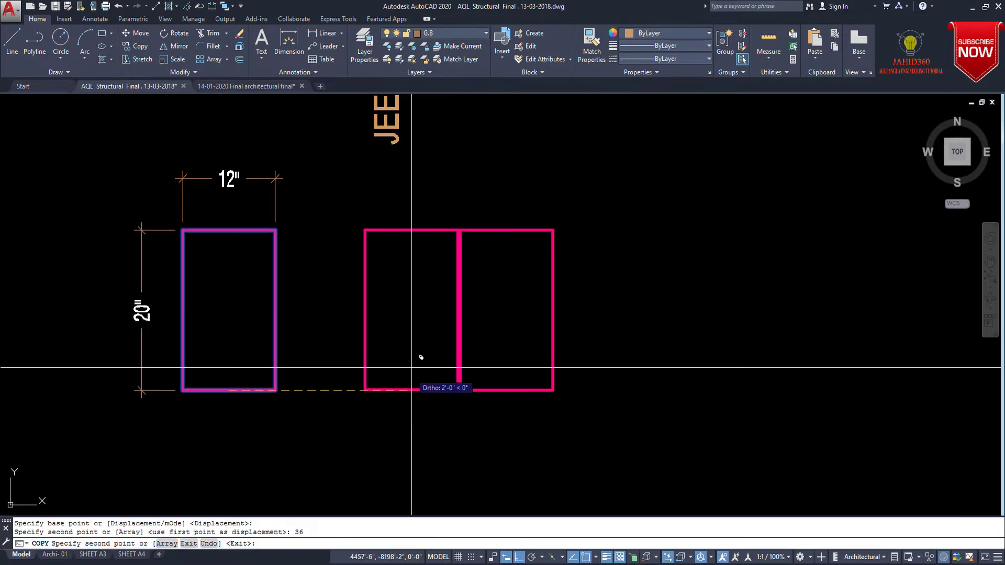
key("Return")
left_click(325, 33)
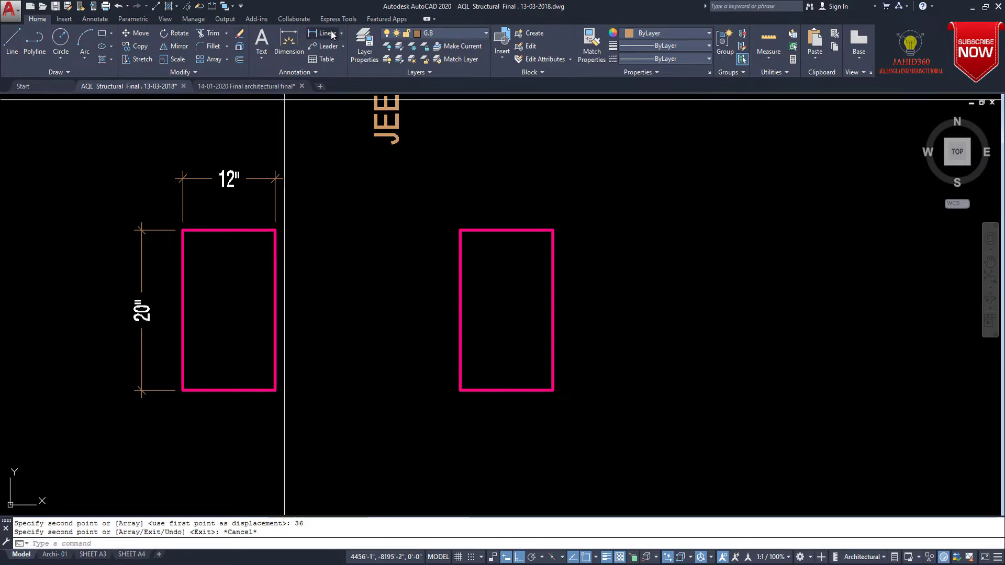
- Dimension the 3'-0" gap between the two rectangles' bottom midpoints
left_click(228, 391)
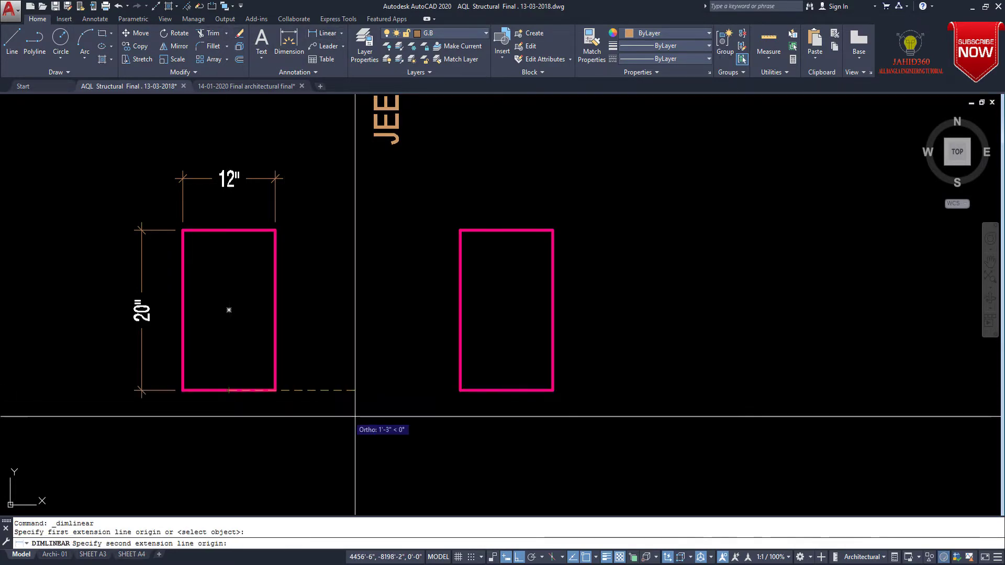
left_click(506, 391)
middle_click_drag(508, 449, 481, 329)
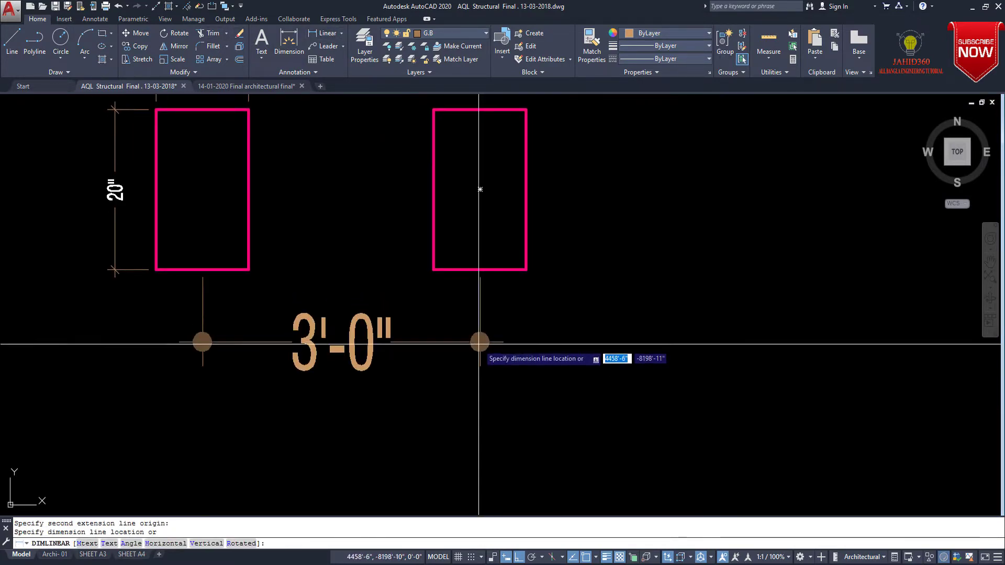
left_click(464, 355)
- Erase the 3'-0" dimension and the copied rectangle, then reselect the original column
left_click_drag(539, 332, 399, 253)
key("Delete")
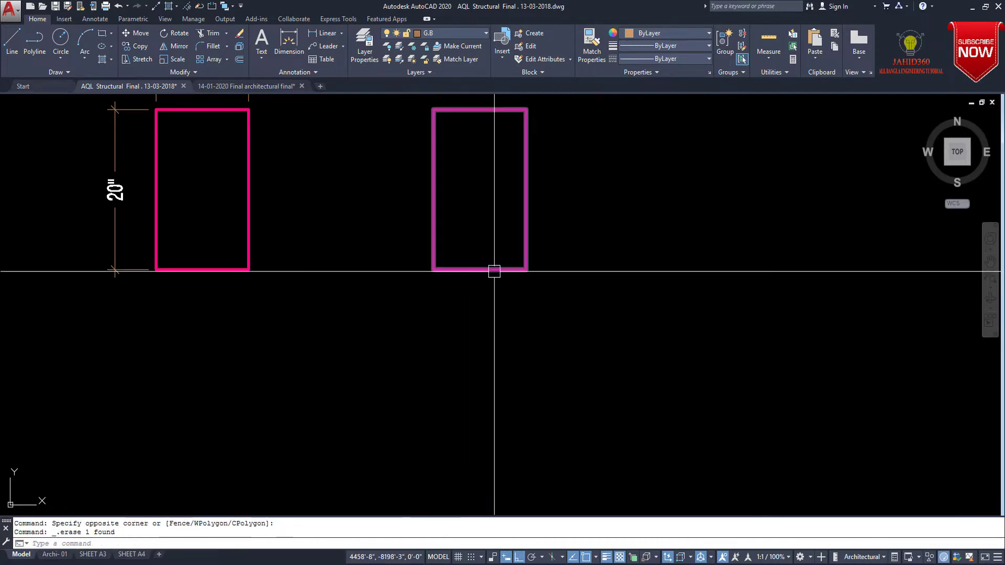
left_click(491, 270)
key("Delete")
middle_click_drag(351, 303, 375, 370)
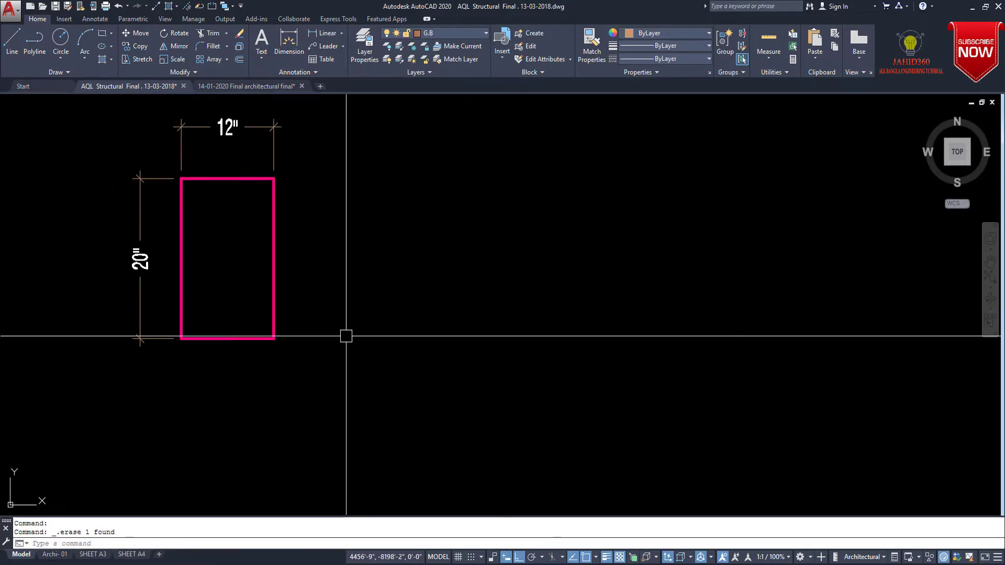
left_click(277, 270)
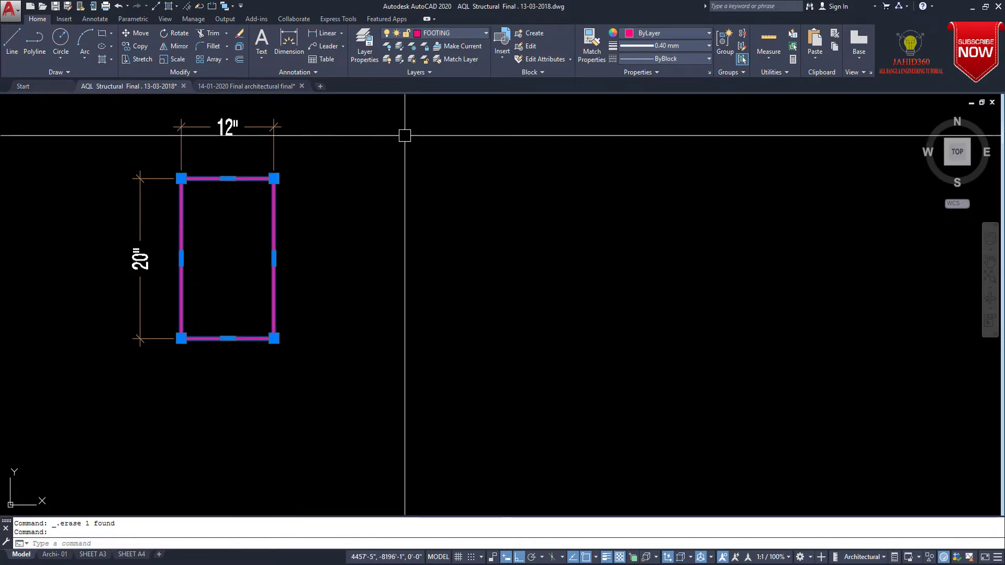
- Begin copying the selected column rectangle with the copy mode switched to Multiple
left_click(139, 46)
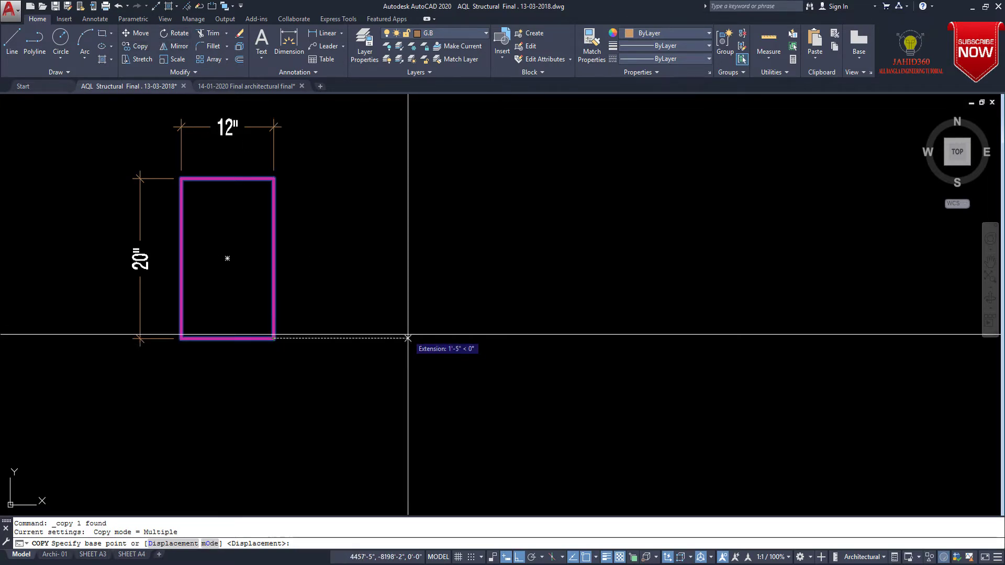
left_click(210, 545)
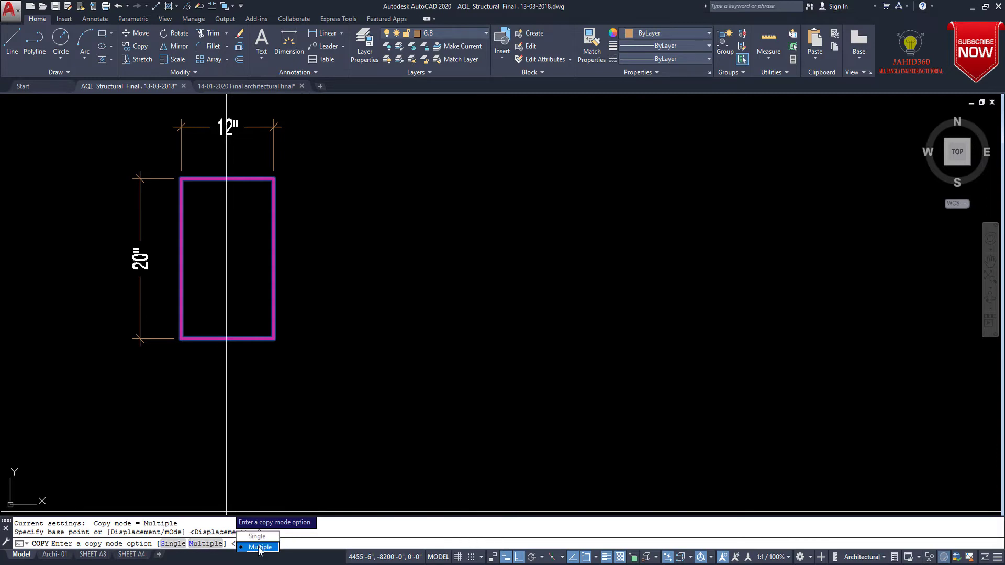
left_click(211, 545)
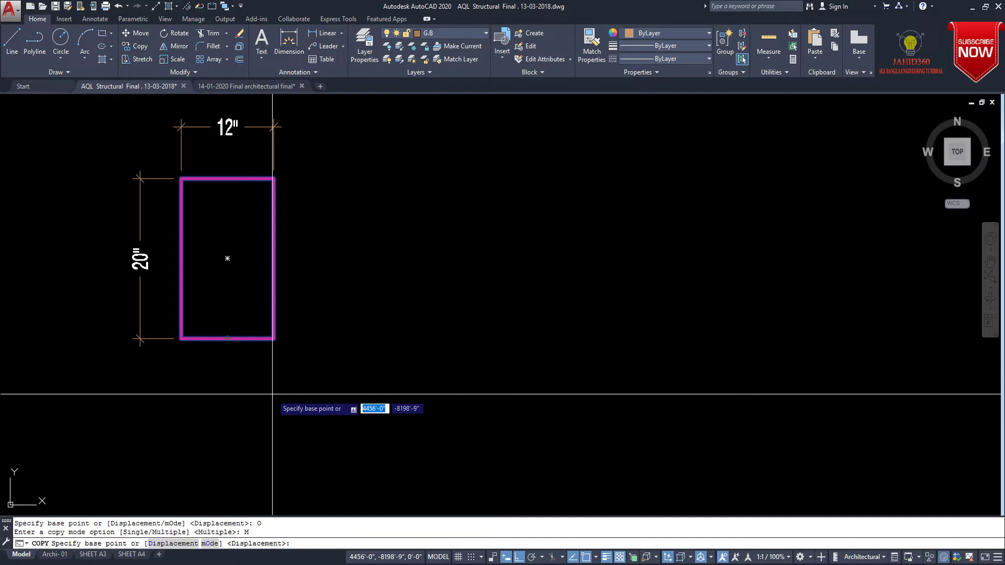
- Array-copy the rectangle from its bottom midpoint into 15 items spaced 36 inches apart
left_click(228, 339)
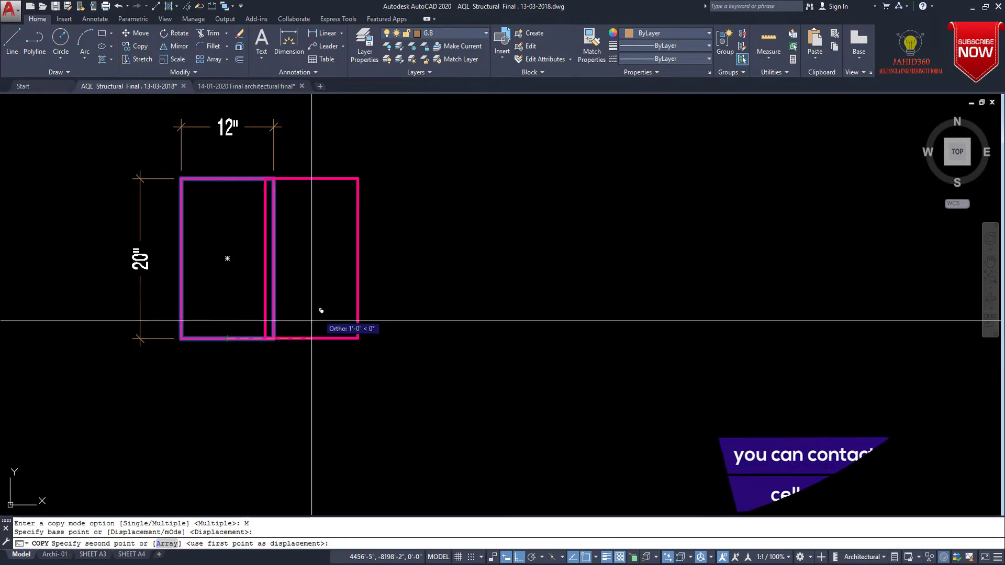
type("A")
key("Return")
type("15")
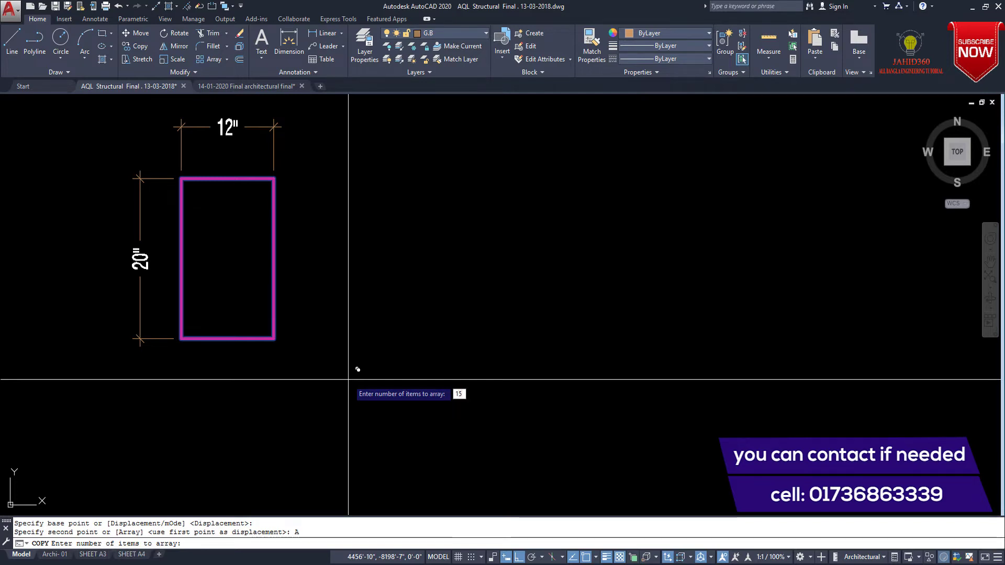
key("Return")
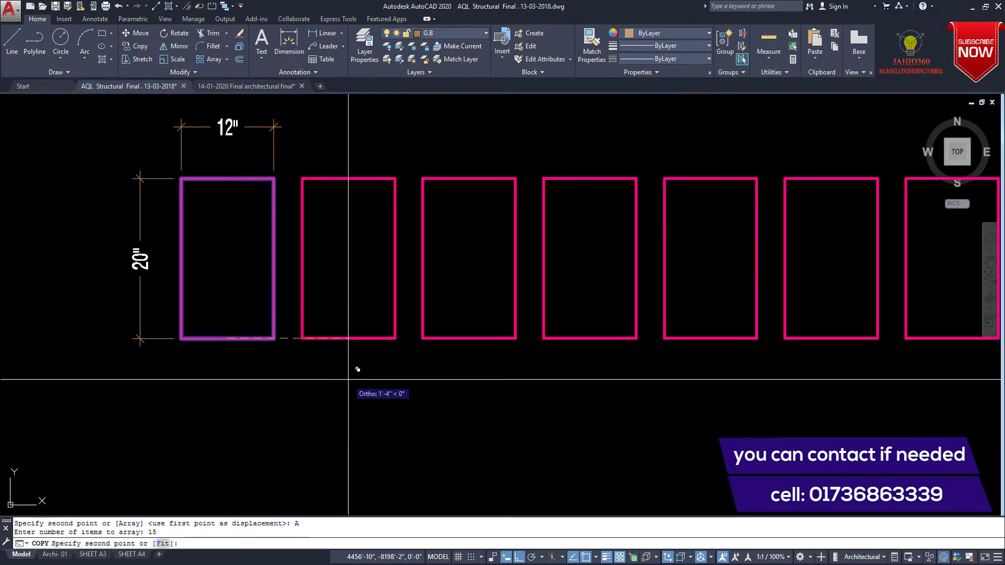
scroll(377, 369, "down", 4)
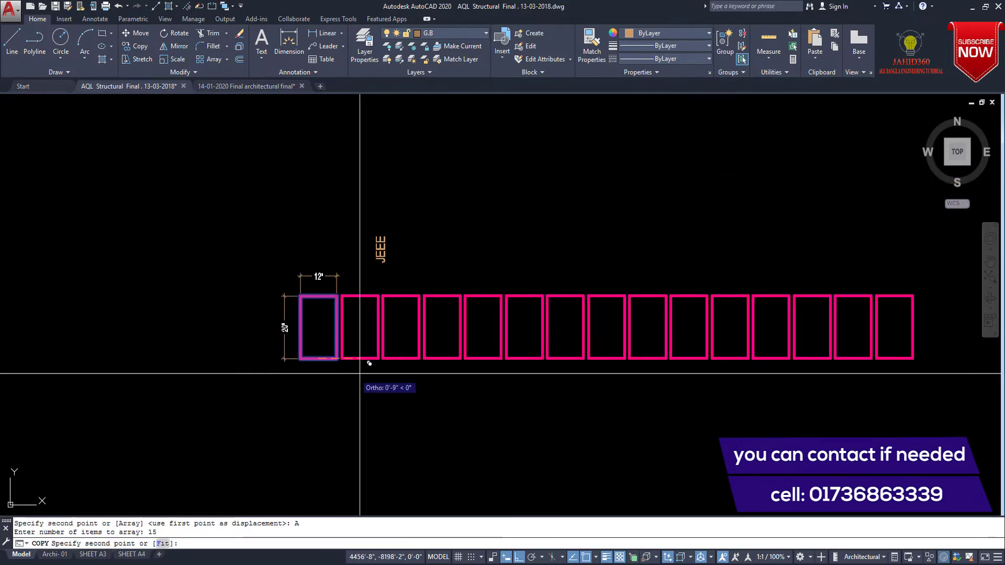
scroll(314, 372, "down", 2)
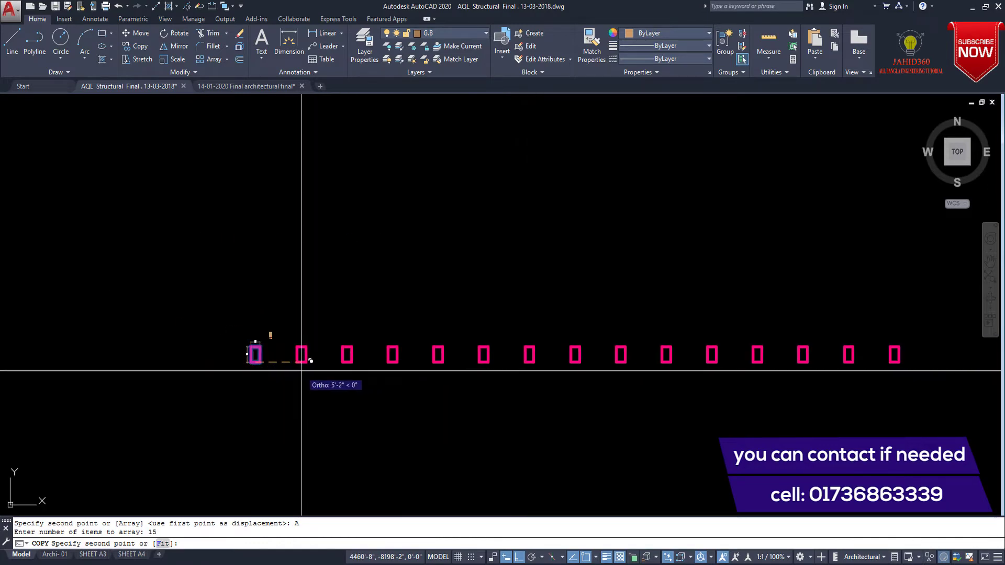
scroll(301, 371, "down", 1)
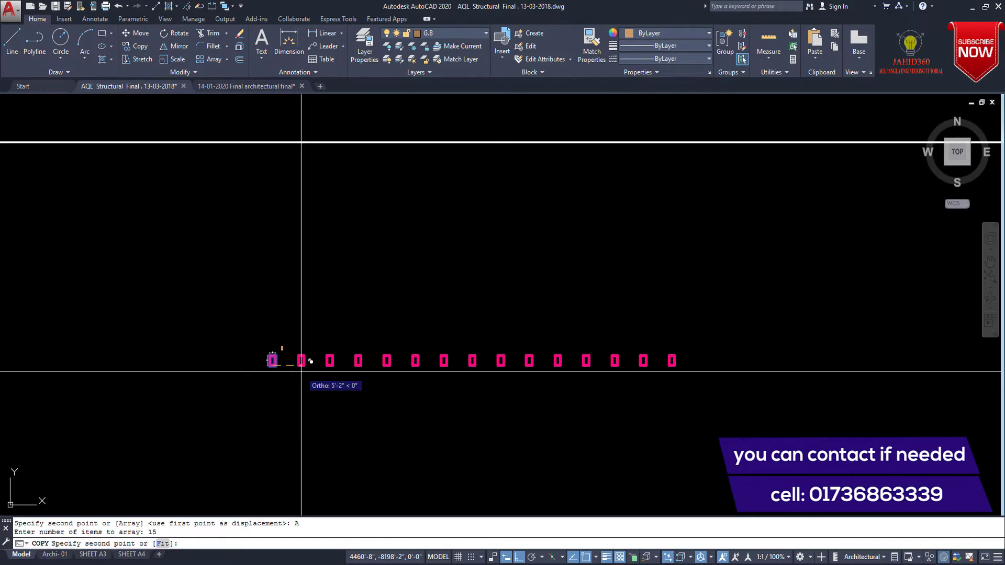
scroll(310, 361, "up", 2)
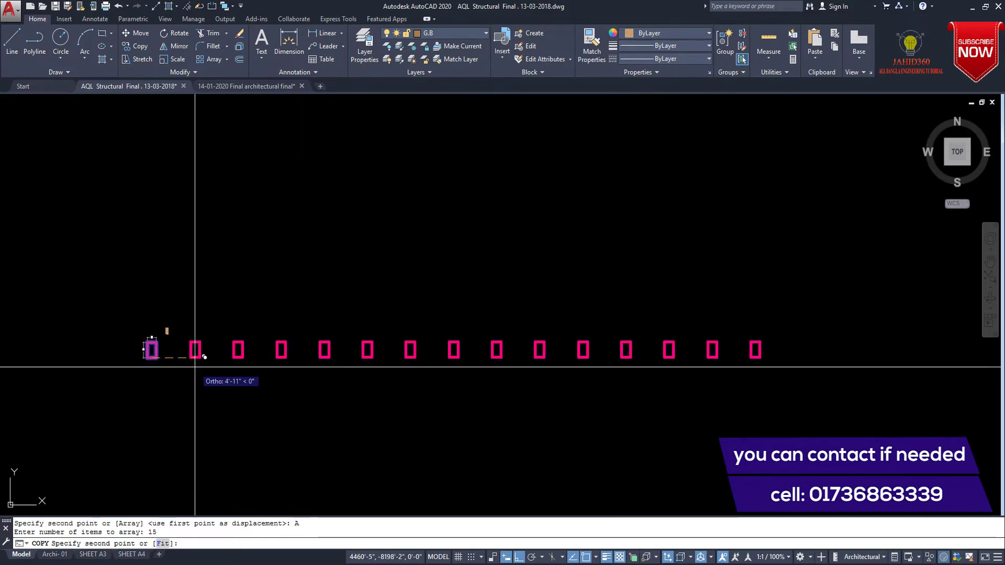
scroll(225, 361, "up", 2)
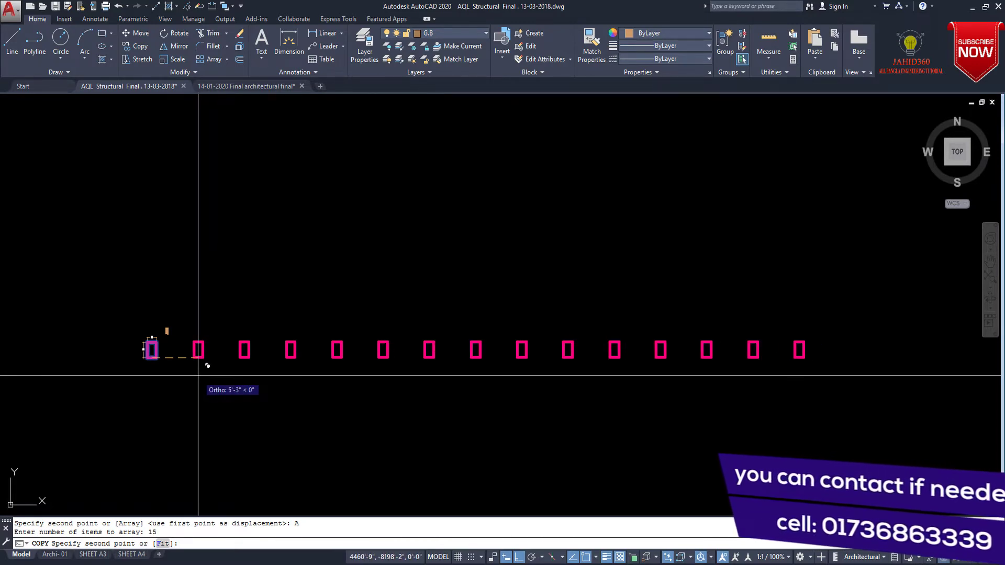
type("3")
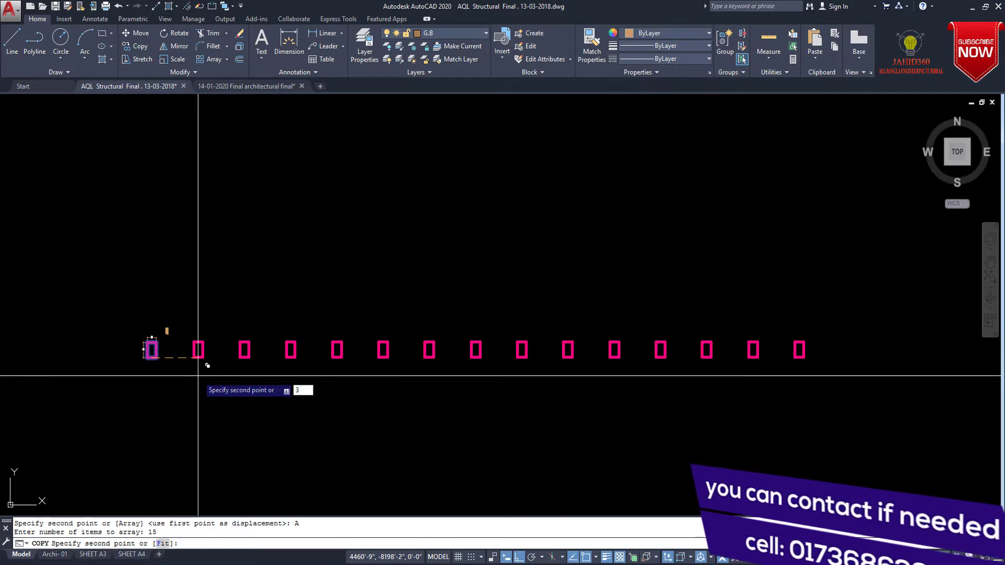
type("6")
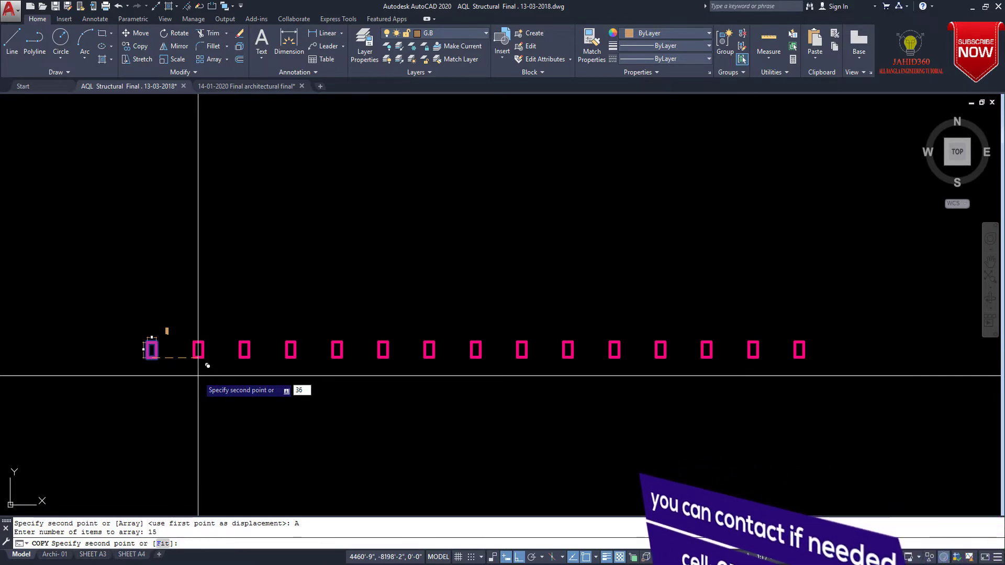
key("Return")
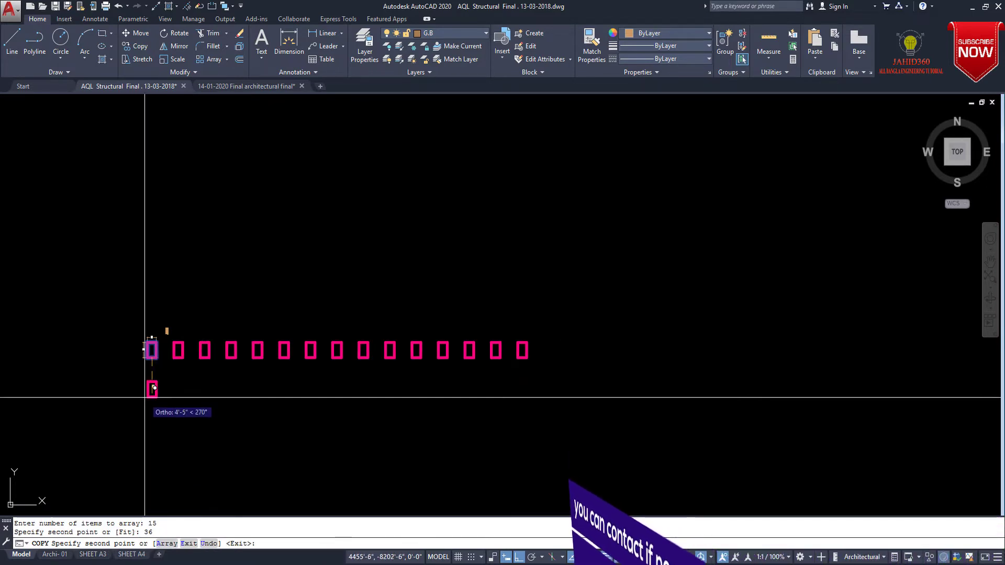
key("Return")
scroll(175, 357, "up", 5)
- Place two 3'-0" linear dimensions between the bottoms of the first three columns
middle_click_drag(175, 357, 236, 292)
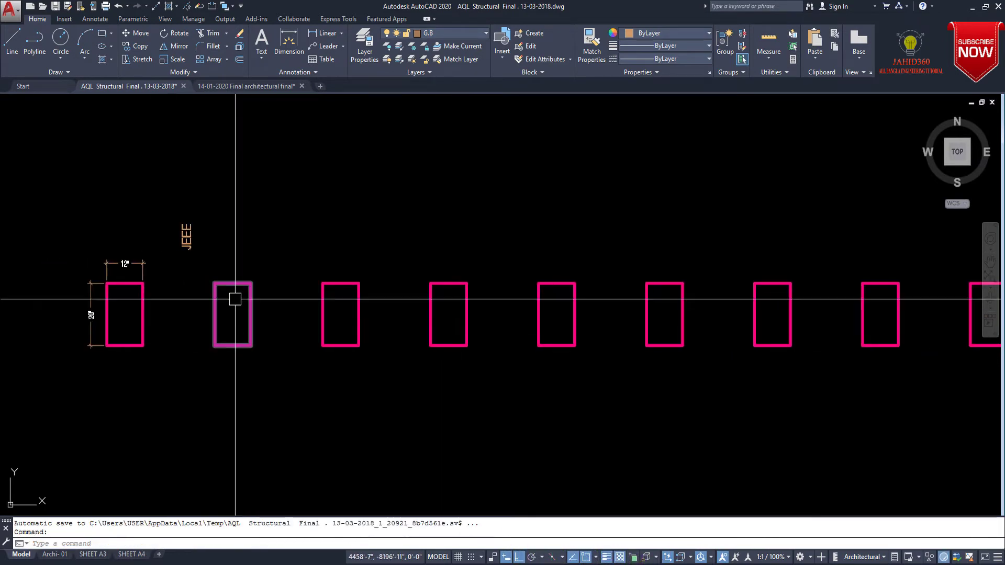
left_click(324, 33)
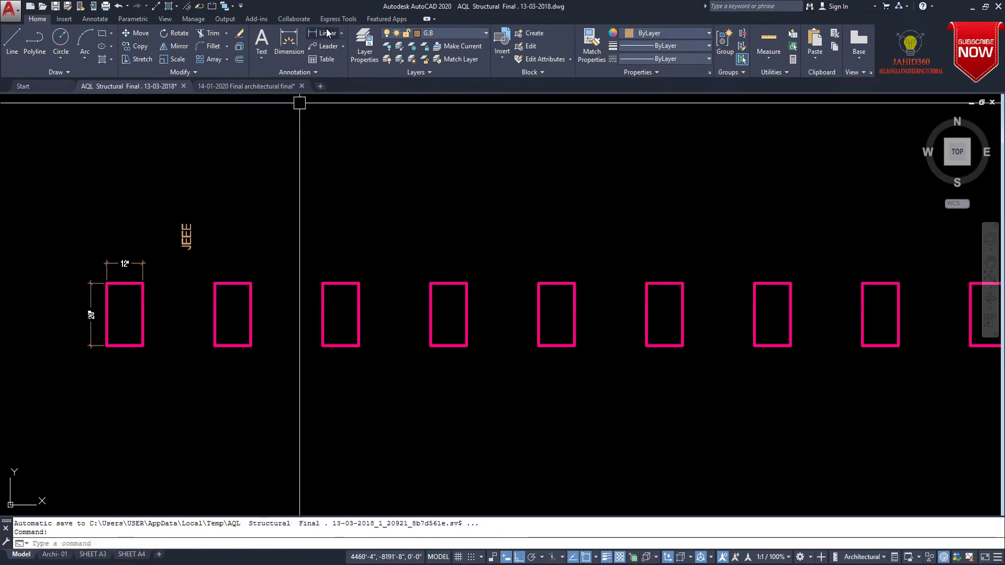
left_click(125, 346)
left_click(233, 346)
left_click(236, 392)
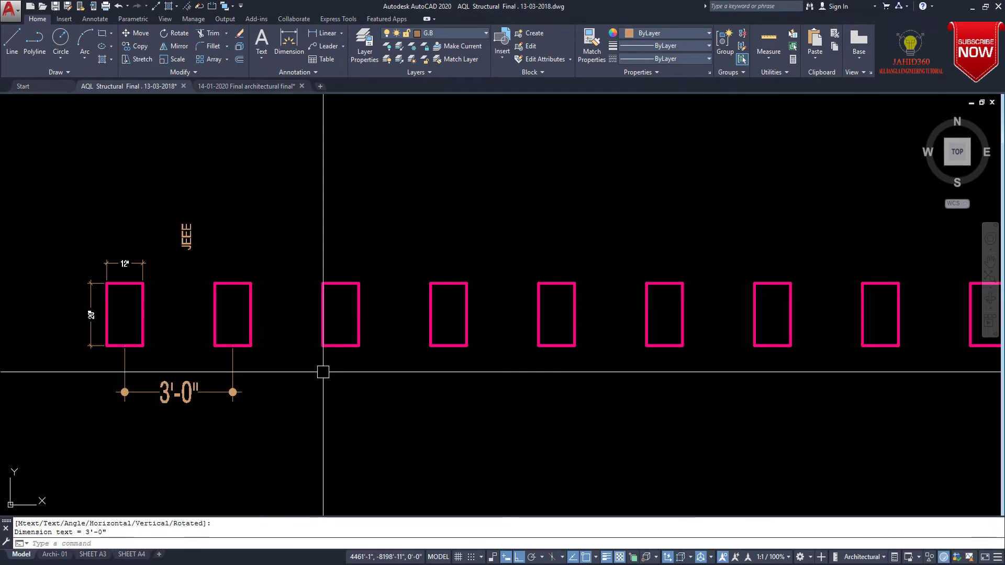
key("Return")
left_click(233, 346)
left_click(341, 346)
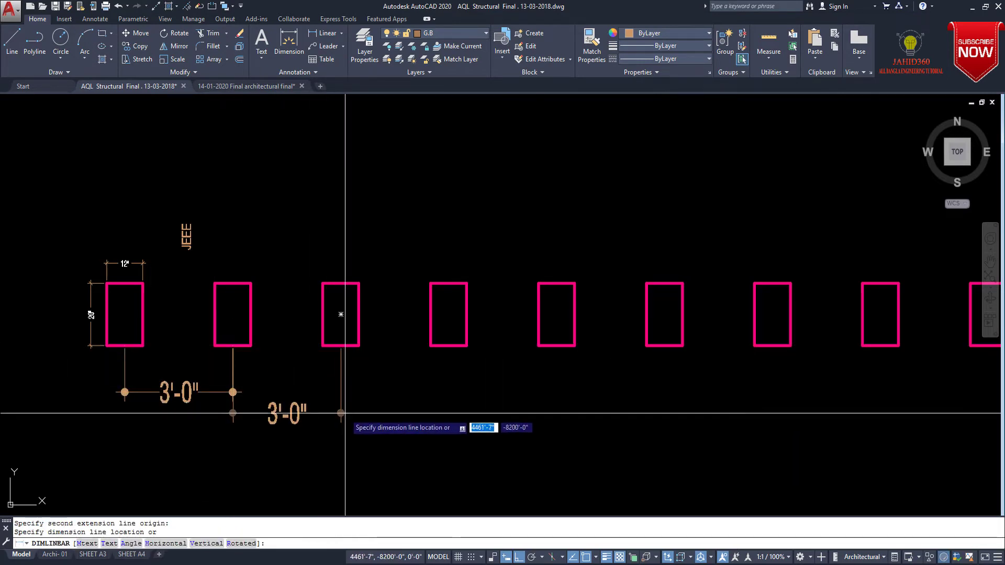
left_click(341, 407)
- Delete the two spacing dimensions and the first column's 12" and 20" size dimensions
left_click(366, 448)
left_click(152, 373)
key("Delete")
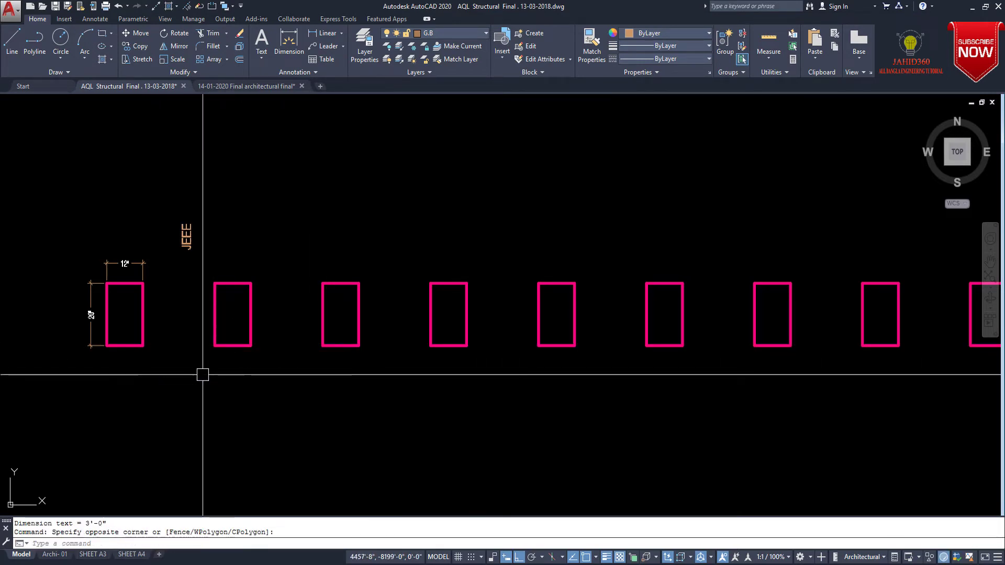
scroll(160, 278, "down", 3)
scroll(160, 278, "up", 2)
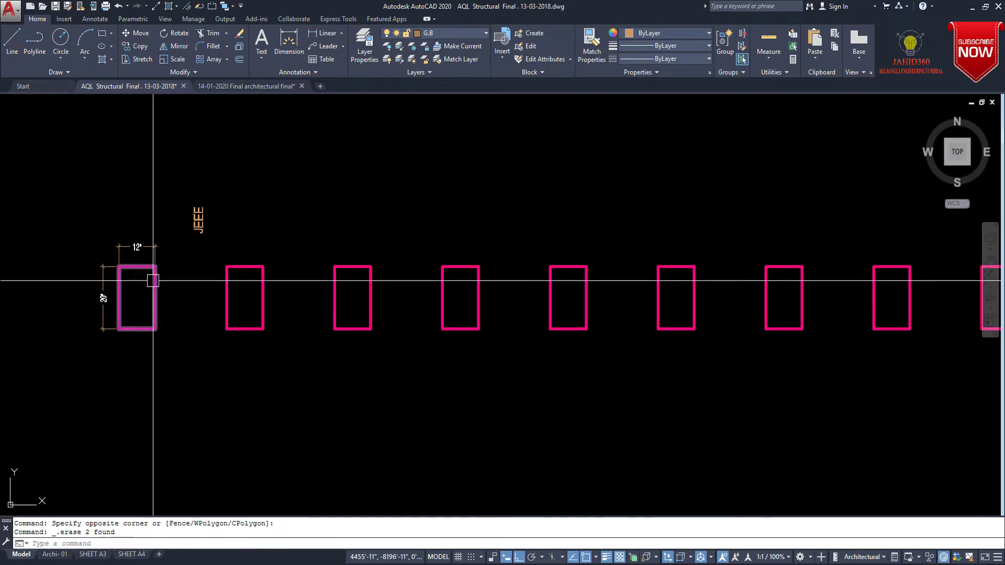
left_click(139, 212)
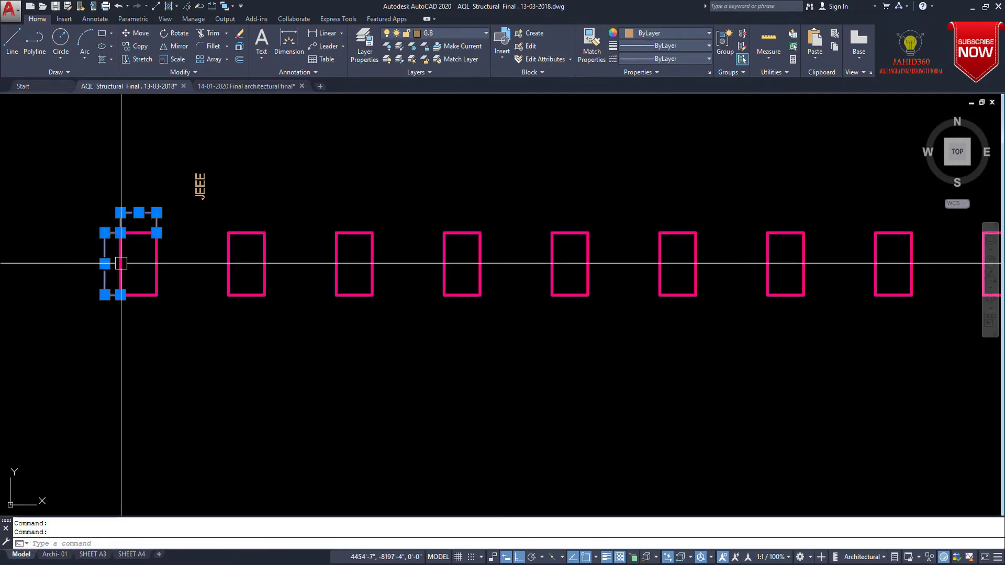
key("Delete")
mouse_move(175, 264)
middle_mouse_down()
mouse_move(227, 240)
mouse_move(101, 242)
middle_mouse_up()
scroll(244, 227, "down", 3)
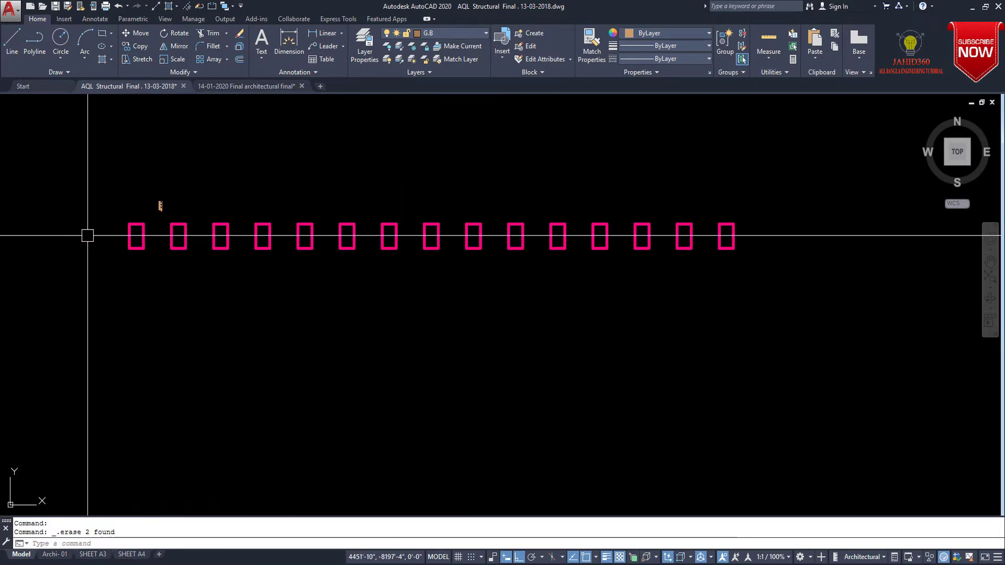
middle_click_drag(166, 246, 178, 244)
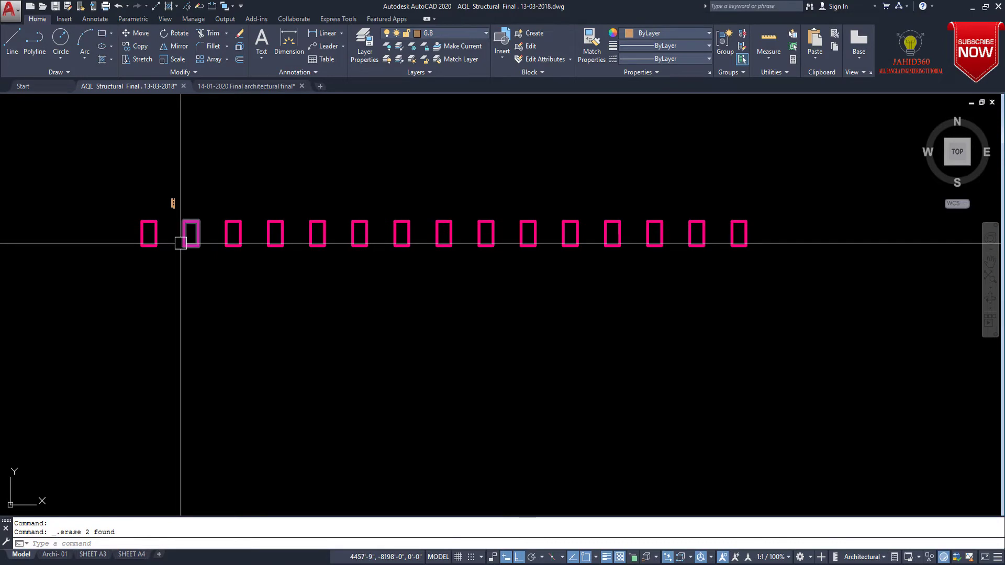
- Start copying all 15 columns, window-selecting the row, with copy mode set to Multiple
left_click(156, 239)
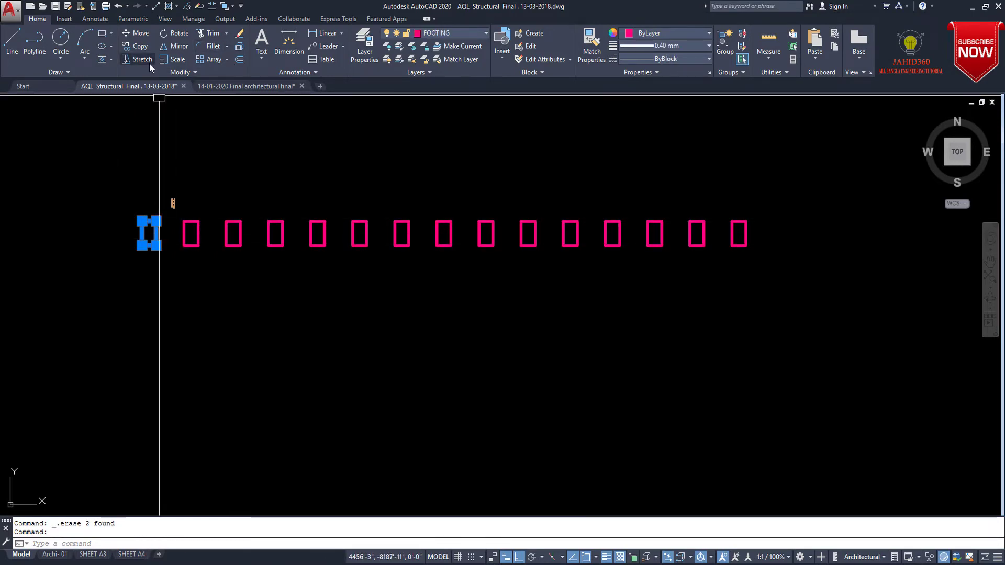
key("Escape")
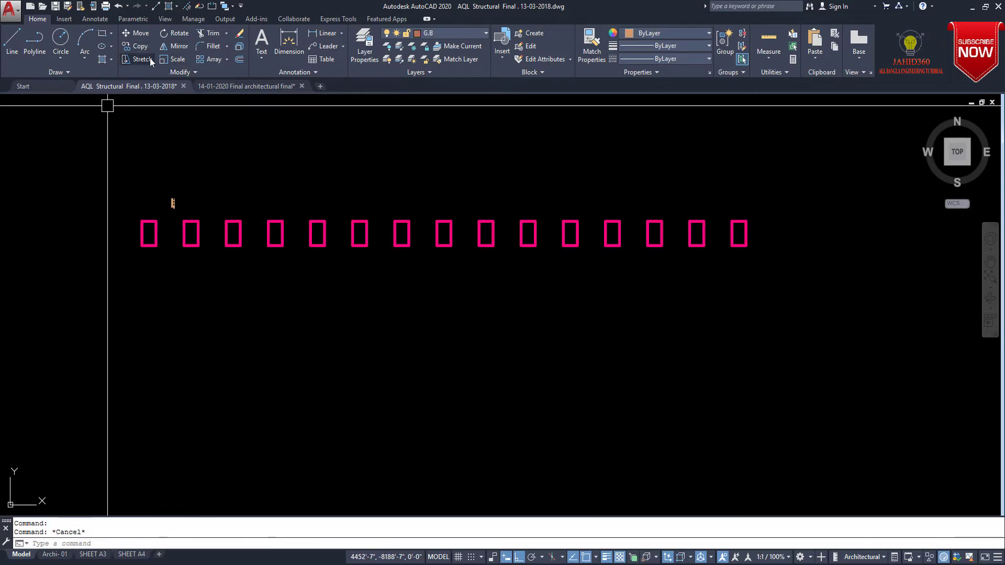
left_click(137, 47)
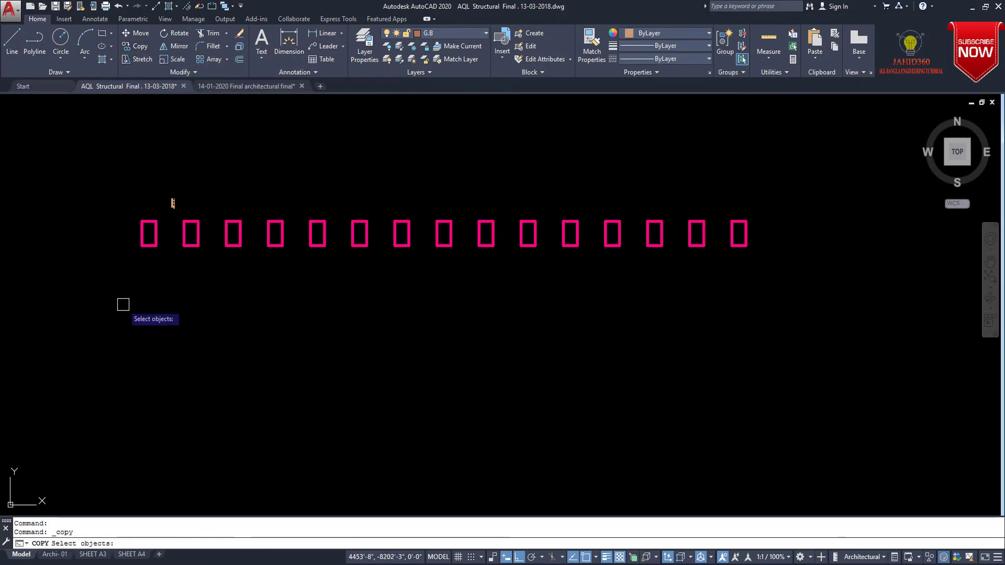
left_click(111, 217)
left_click(756, 293)
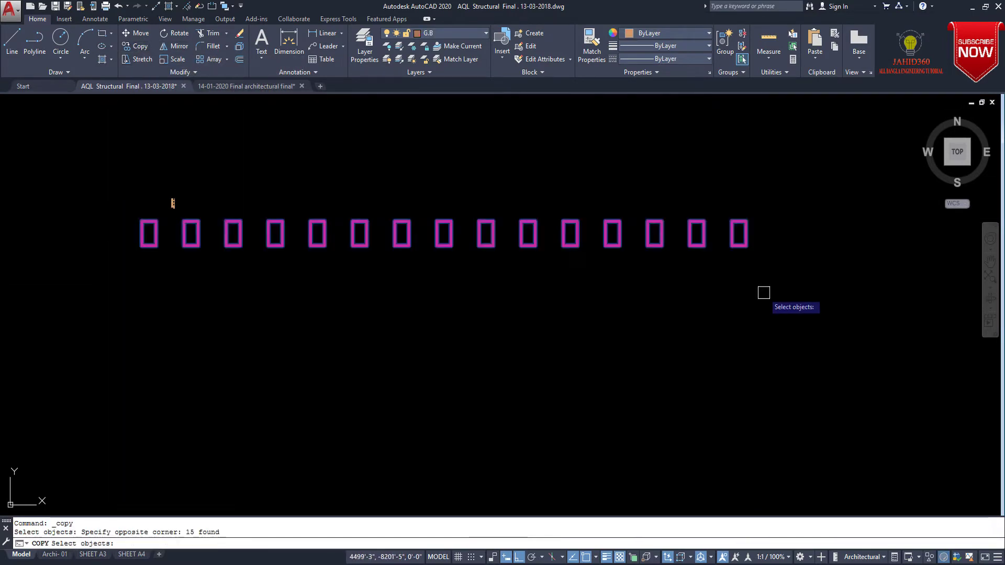
key("Return")
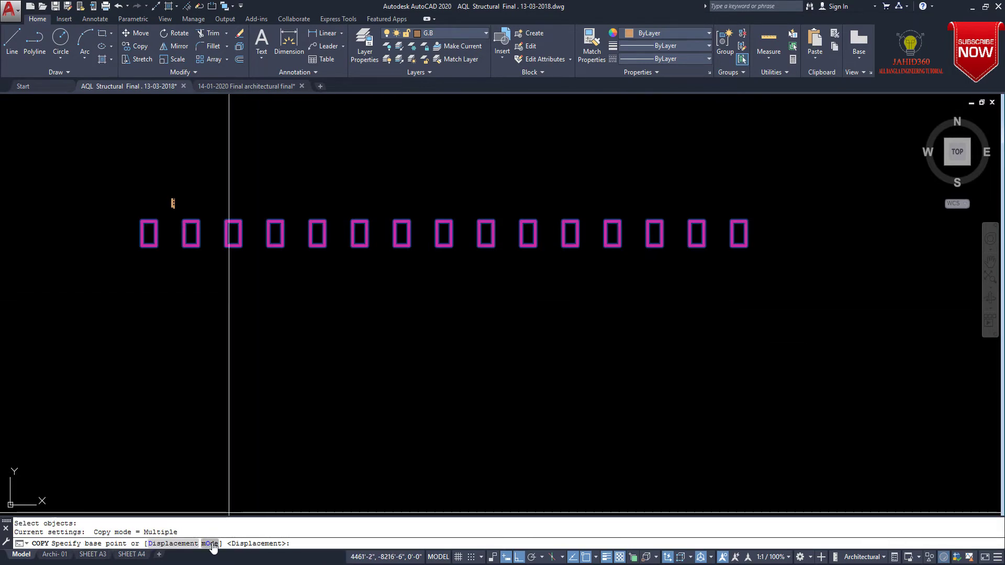
left_click(215, 544)
left_click(204, 545)
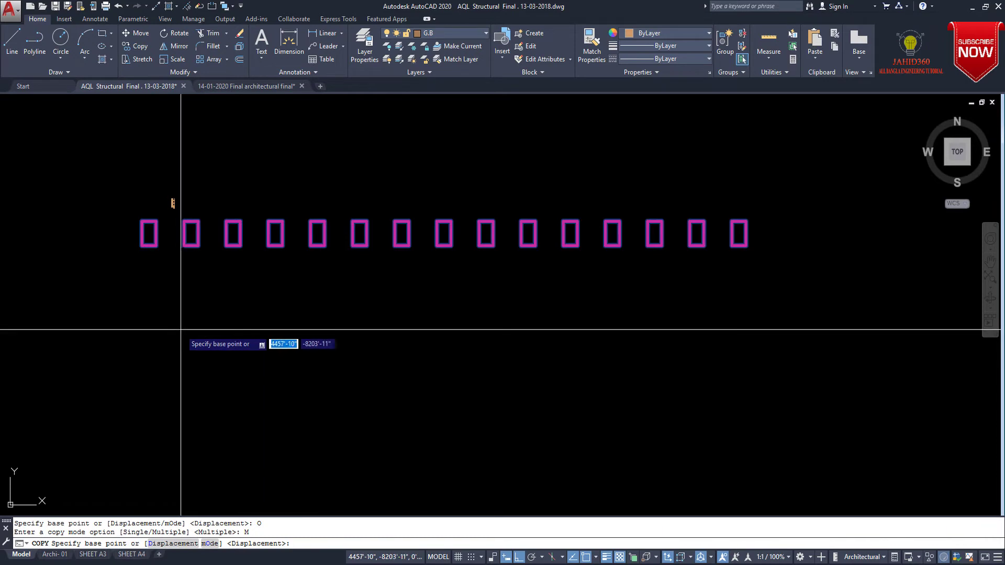
- From the first column's left side, array the row into 5 items at 5' spacing
scroll(136, 256, "up", 4)
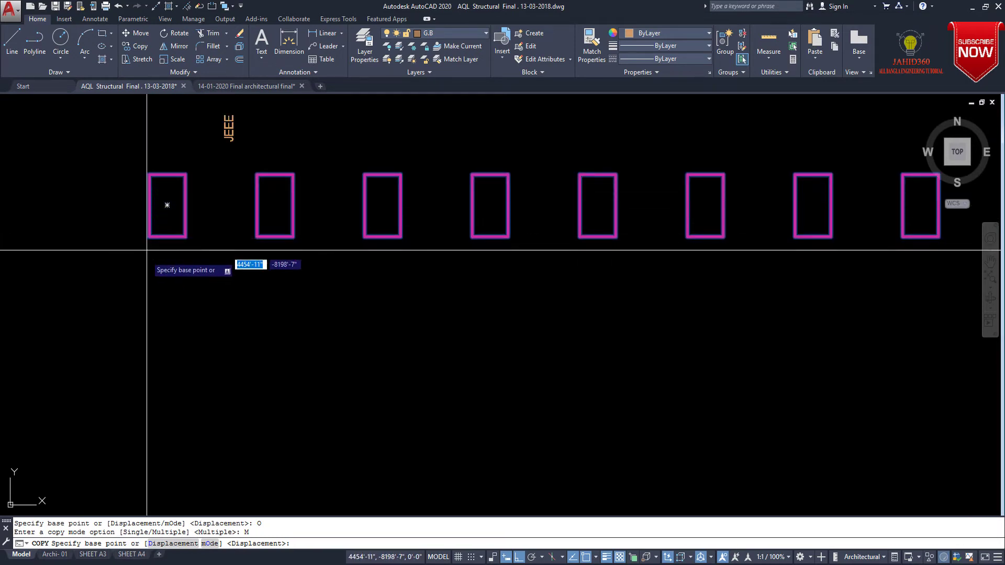
left_click(149, 205)
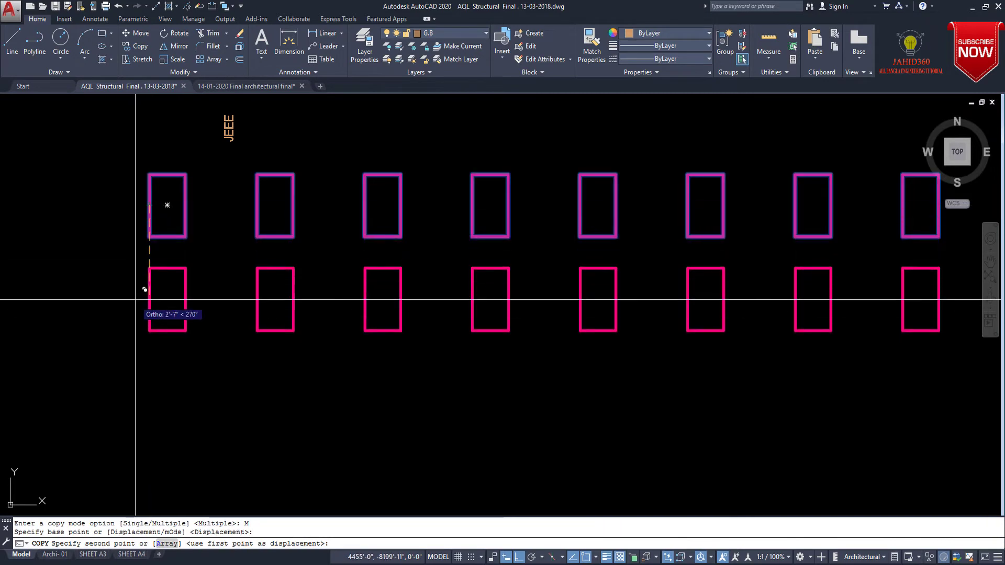
left_click(165, 544)
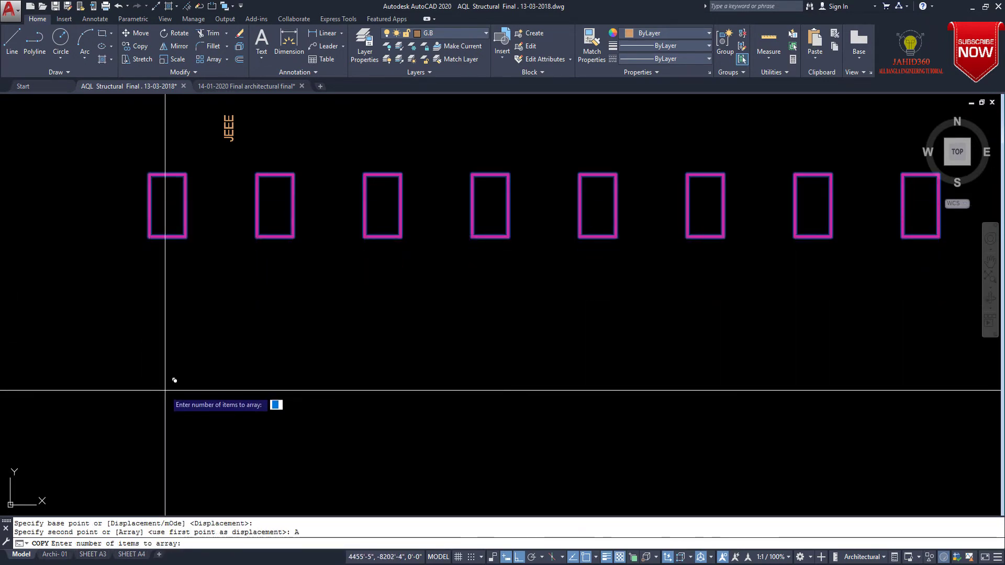
type("5")
key("Return")
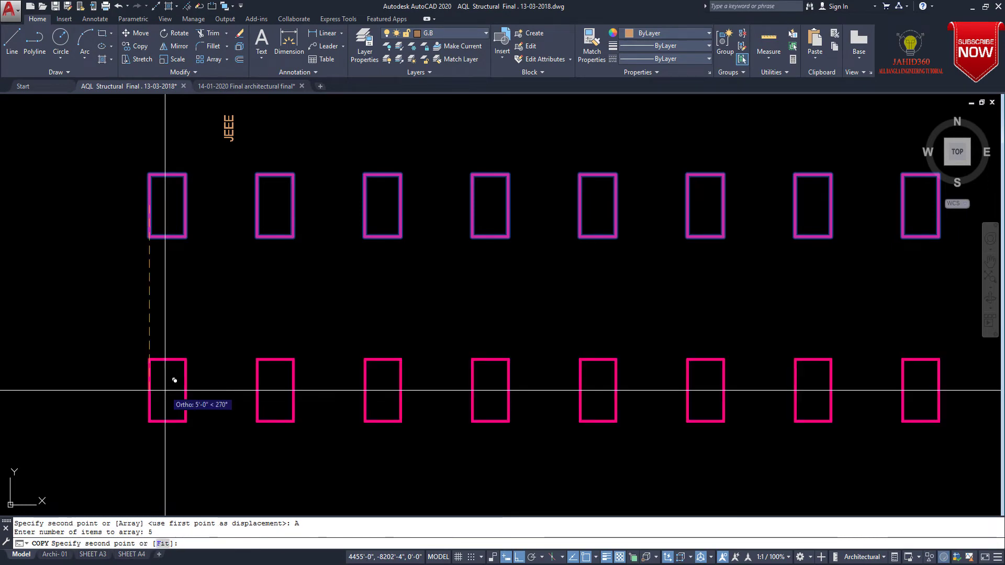
scroll(176, 371, "down", 4)
middle_click_drag(175, 371, 186, 224)
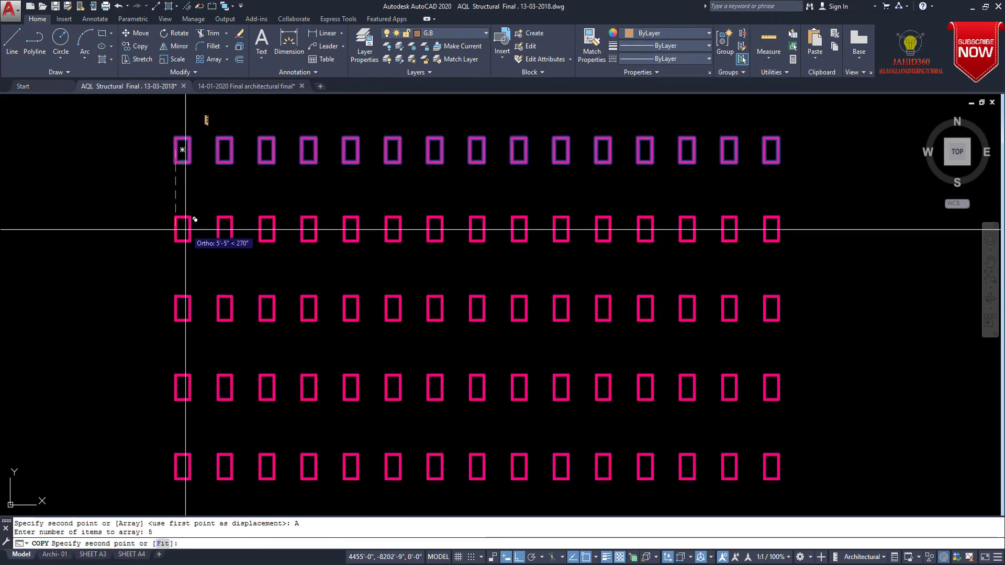
scroll(189, 230, "down", 4)
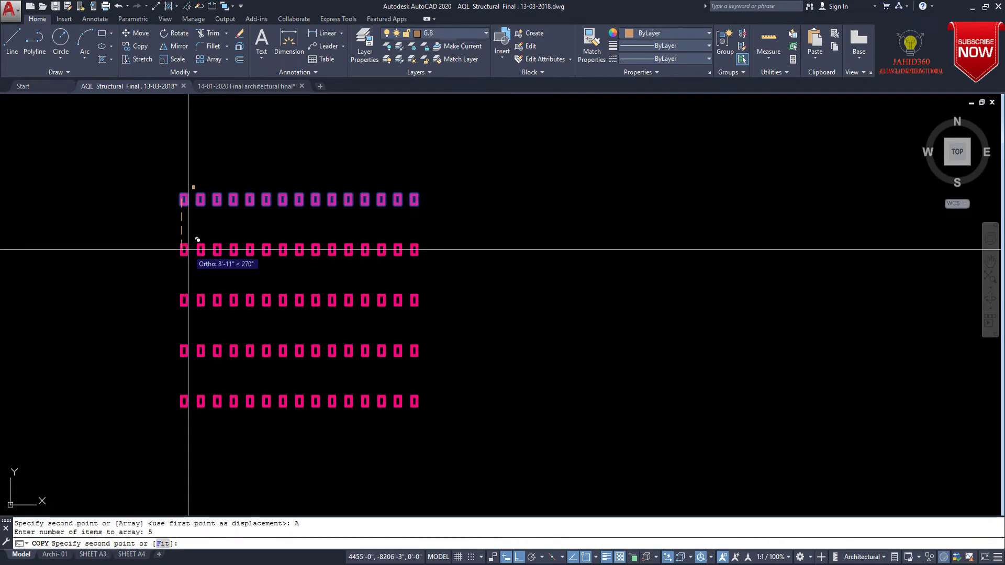
type("5'")
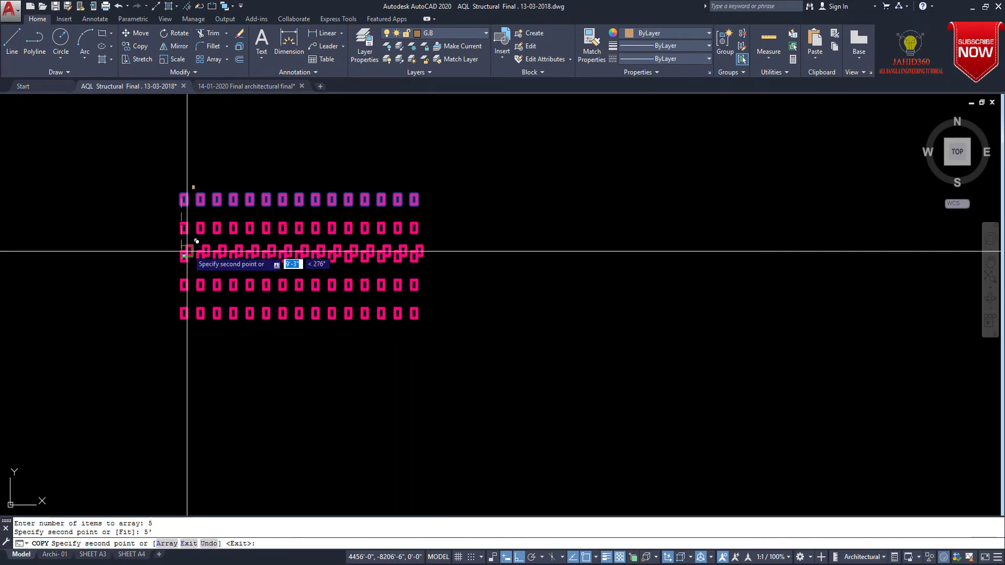
key("Return")
key("Escape")
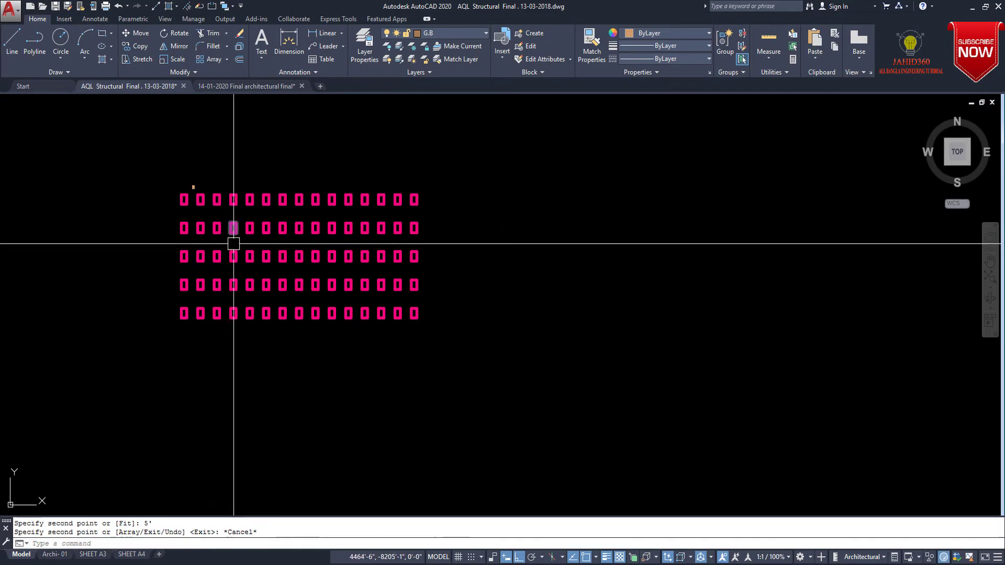
scroll(209, 240, "up", 1)
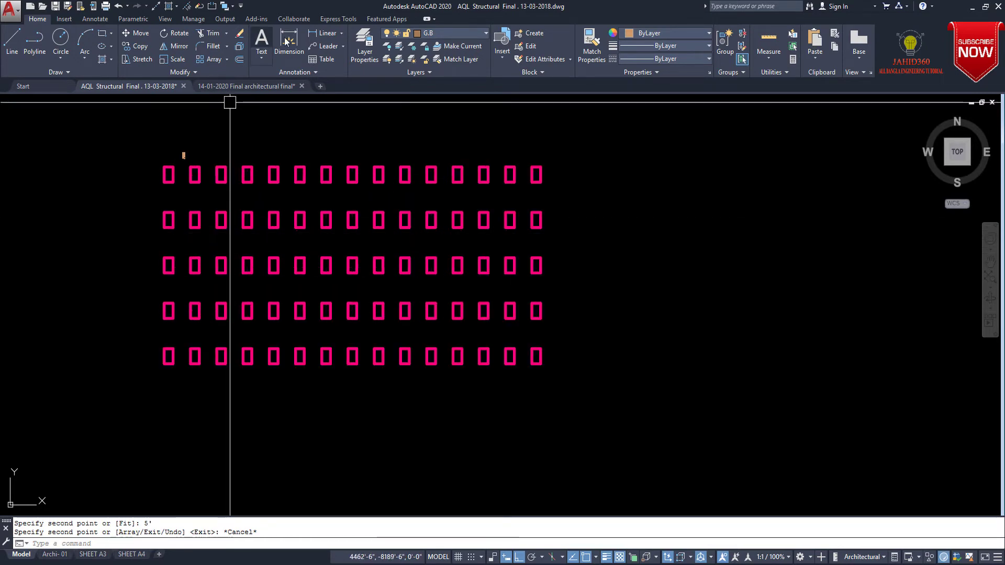
- Place two 5'-0" linear dimensions between the first three rows of columns
left_click(324, 33)
scroll(158, 173, "up", 1)
scroll(152, 172, "up", 1)
left_click(152, 172)
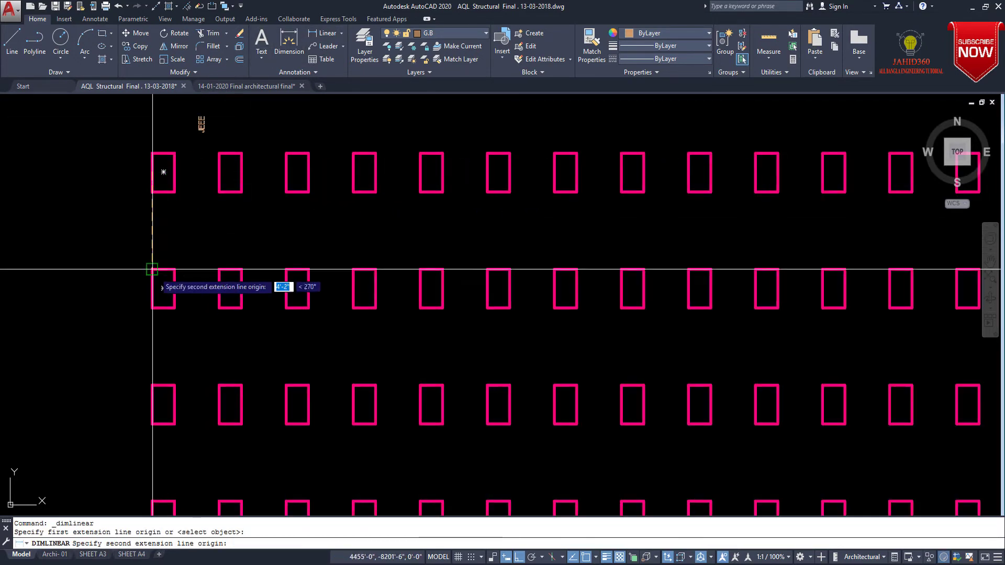
left_click(152, 289)
left_click(112, 314)
key("Return")
middle_click_drag(165, 297, 164, 259)
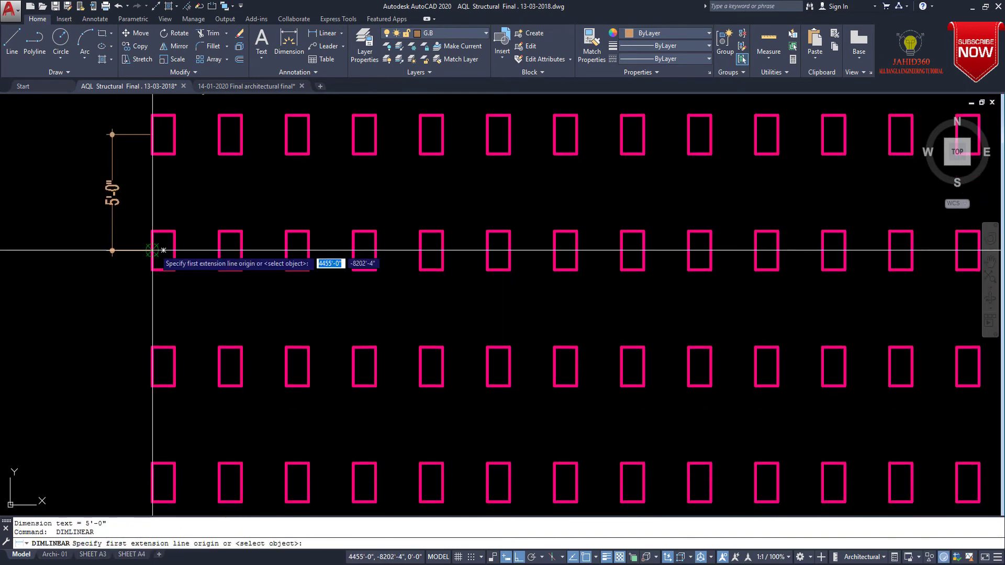
left_click(152, 250)
left_click(152, 366)
left_click(119, 355)
key("Escape")
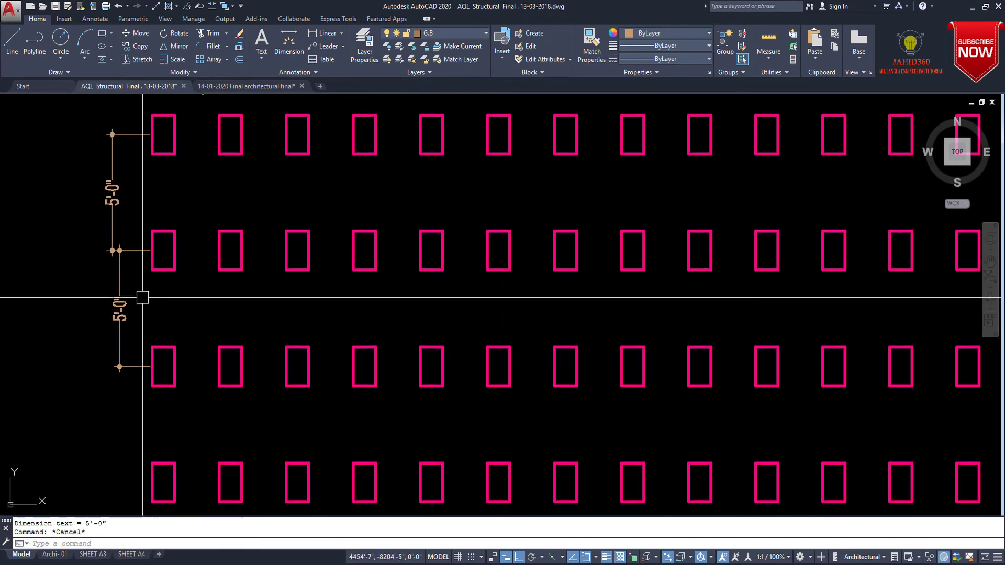
- Window-select and delete both 5'-0" row-spacing dimensions
middle_click_drag(139, 294, 117, 328)
scroll(116, 328, "up", 1)
left_click_drag(134, 321, 43, 231)
key("Delete")
scroll(123, 273, "down", 2)
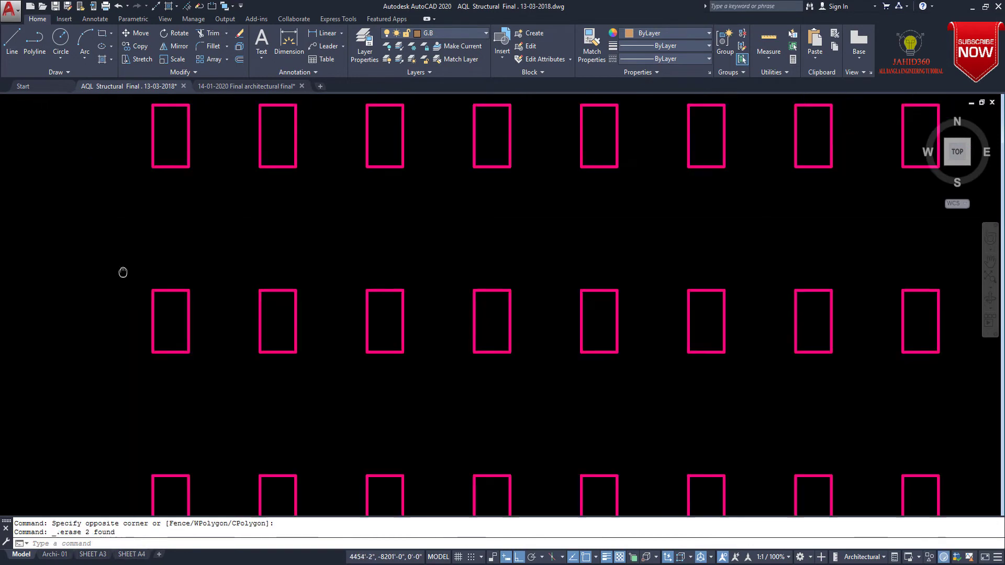
scroll(134, 315, "down", 5)
scroll(134, 315, "up", 6)
scroll(131, 312, "up", 2)
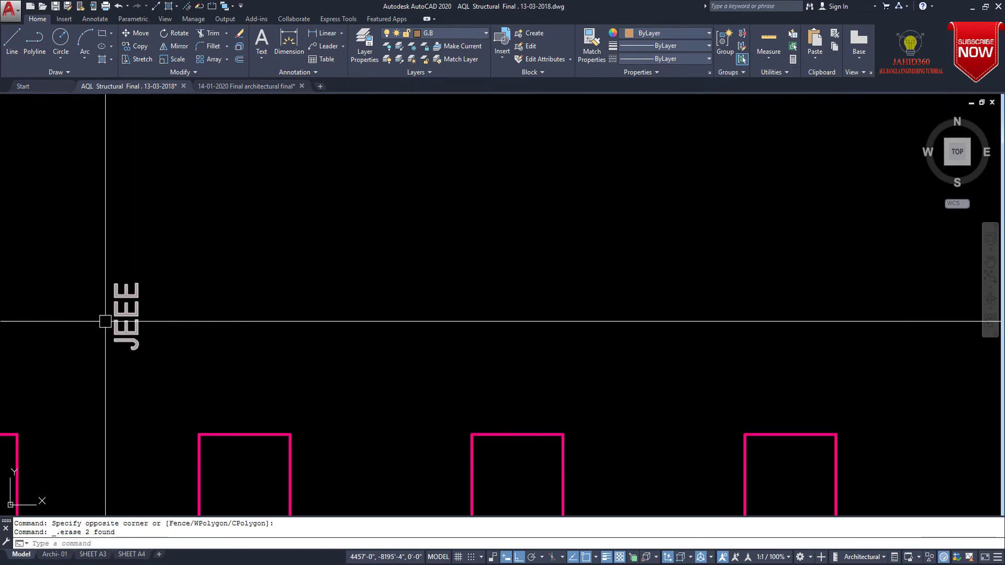
- Select the JEEE label and bring up its right-click menu
middle_click_drag(132, 313, 177, 281)
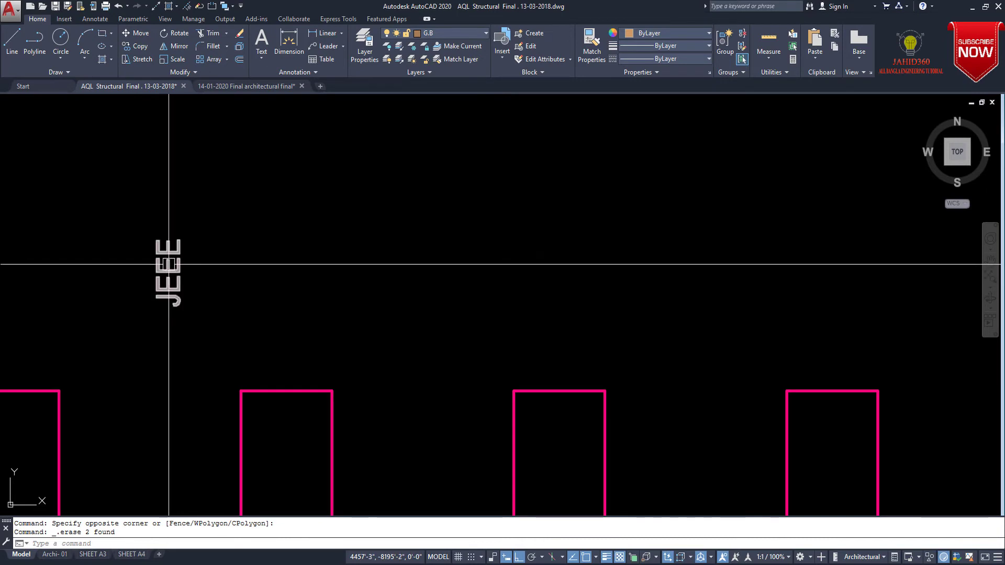
left_click(168, 264)
right_click(168, 265)
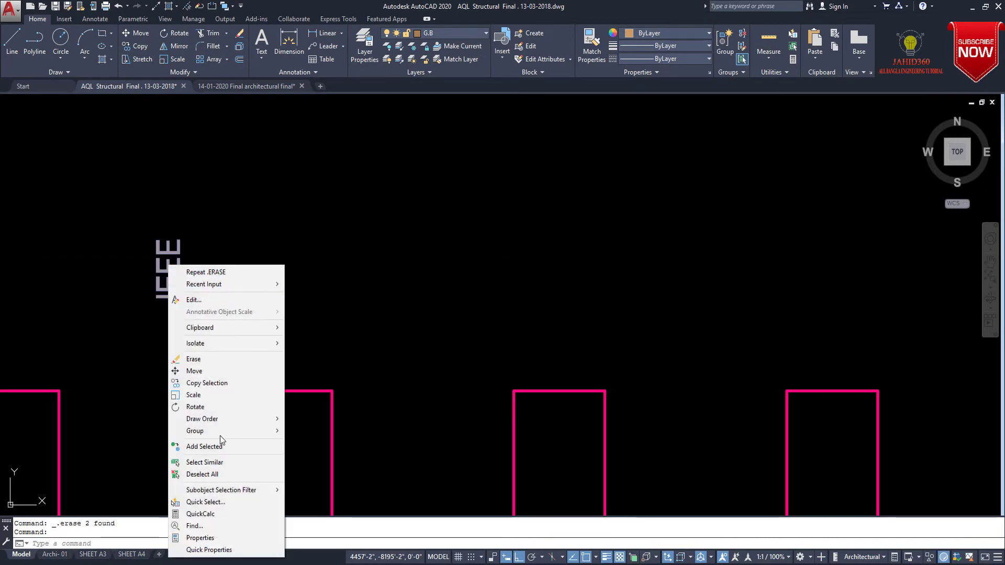
- In Properties, set the JEEE label's rotation to 45 and justification to Middle center
left_click(210, 535)
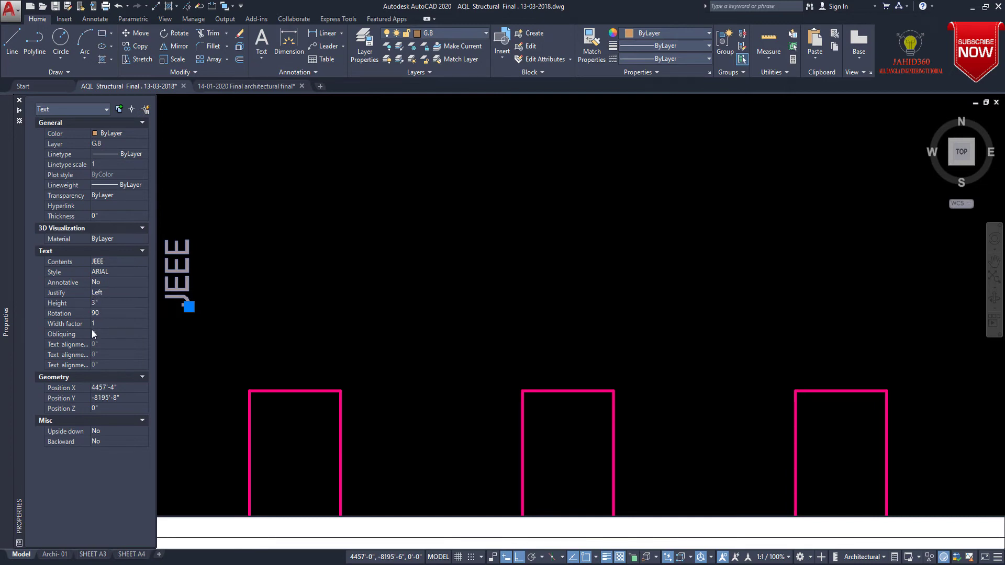
mouse_move(7, 314)
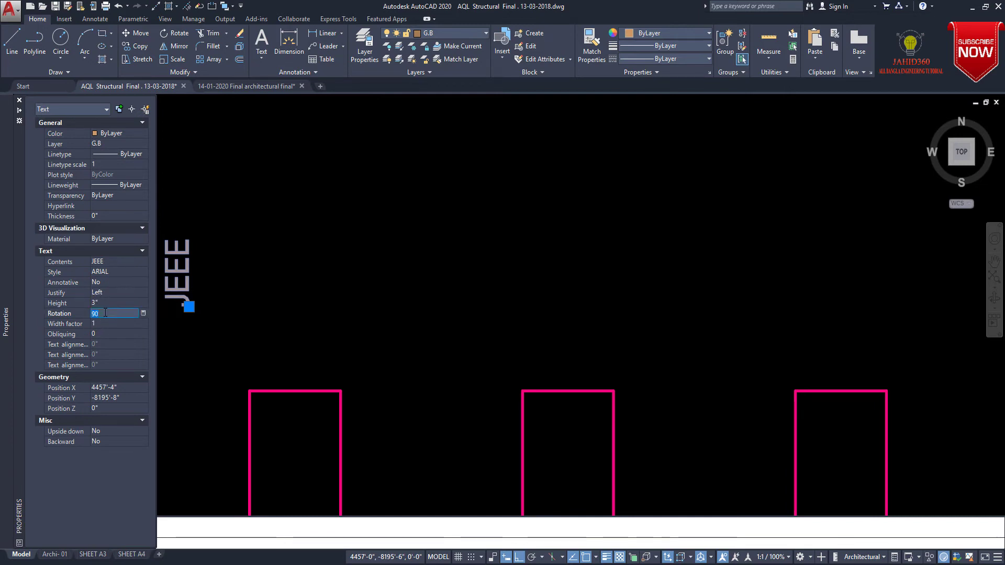
key("Tab")
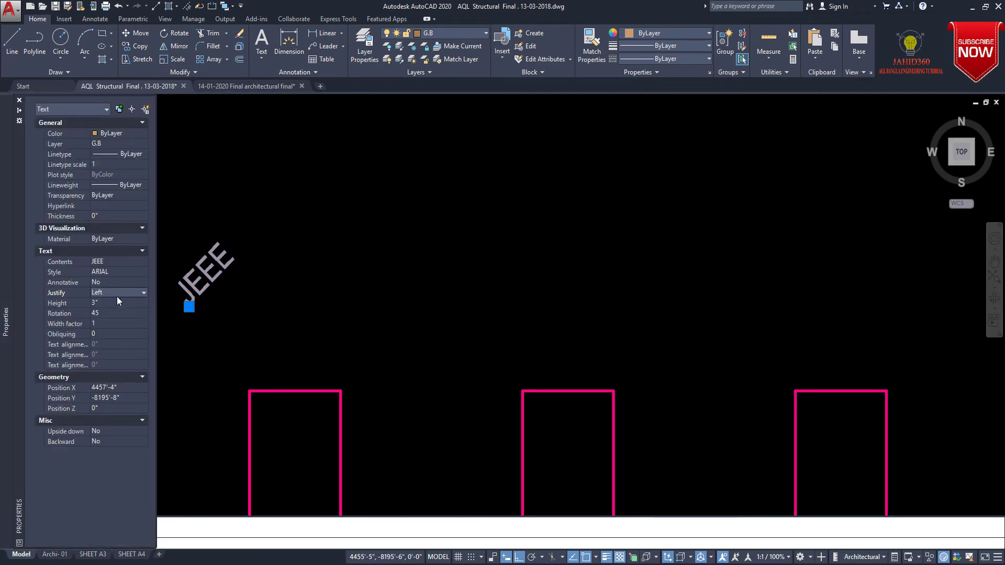
left_click(130, 294)
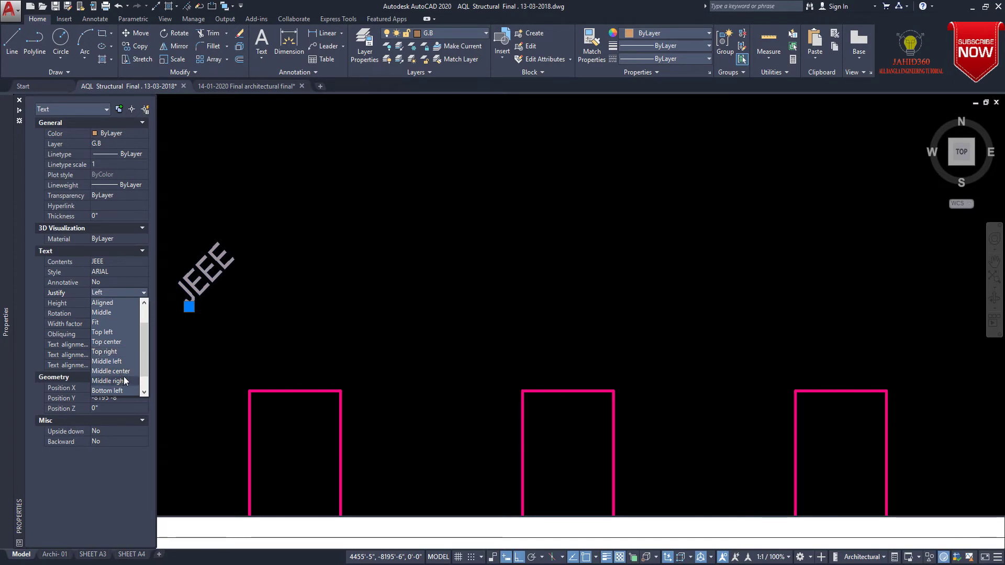
left_click(127, 372)
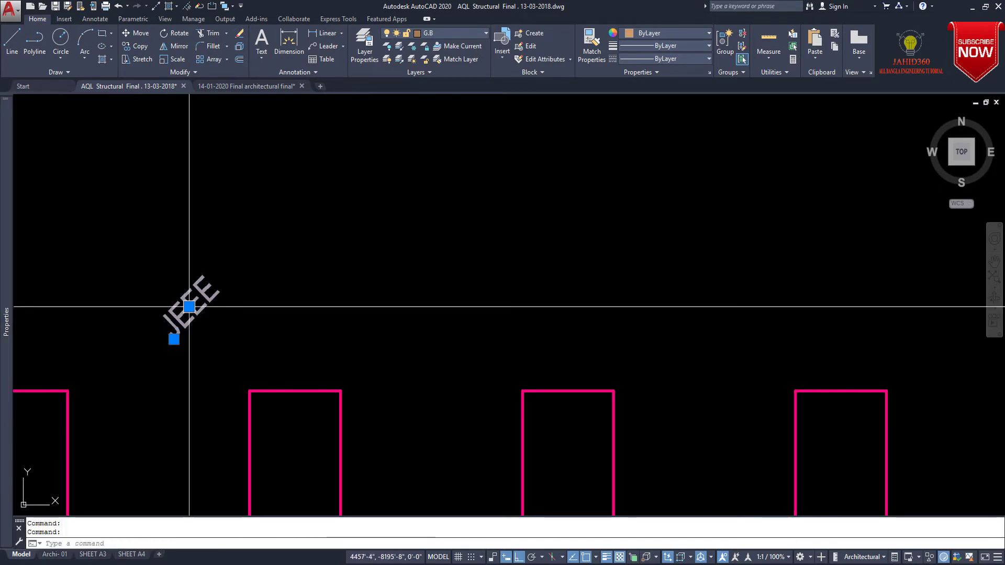
- With Ortho off, drag the rotated JEEE label by its grip into the first column rectangle
middle_click_drag(145, 363, 256, 238)
left_click(300, 181)
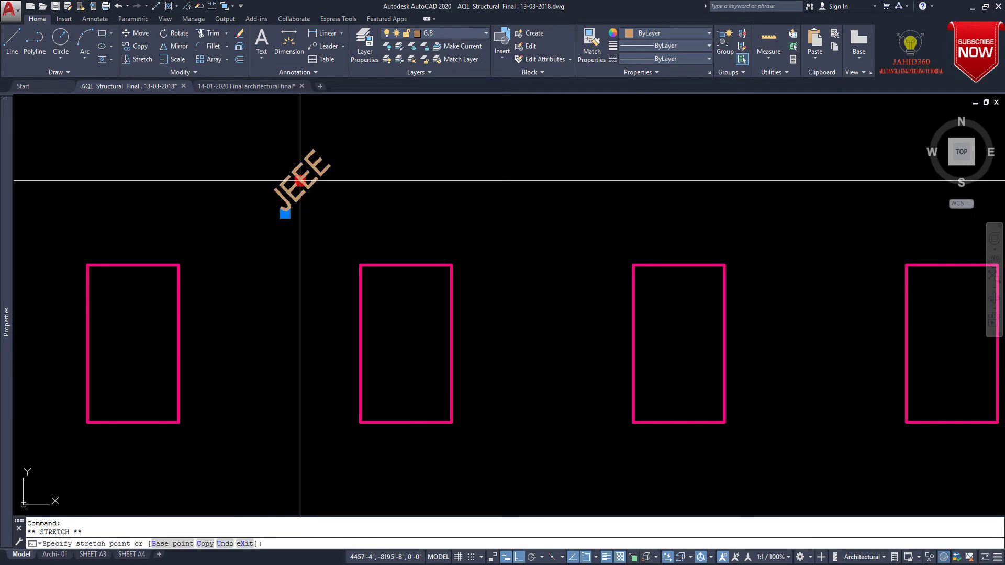
key("F8")
scroll(142, 336, "up", 2)
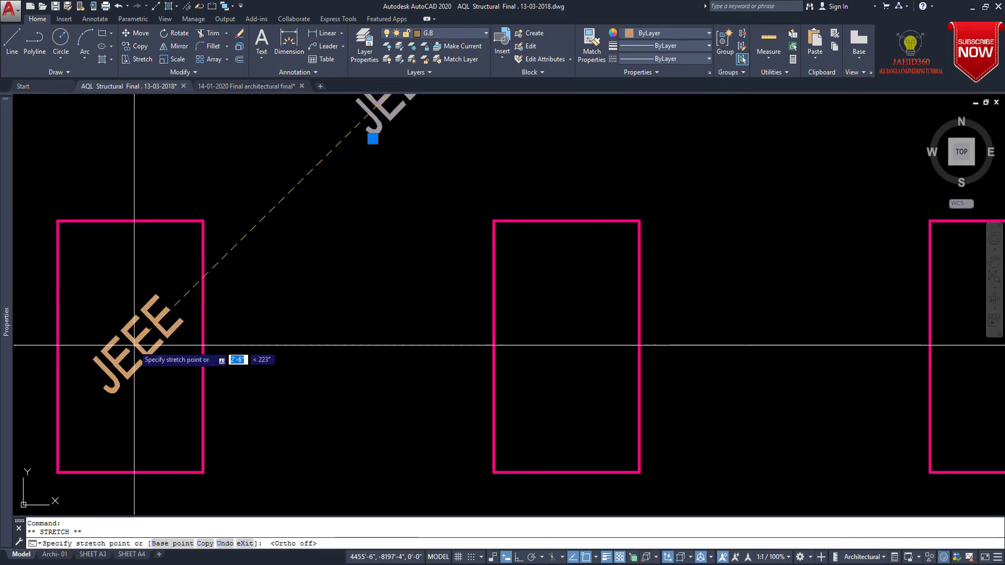
scroll(135, 346, "down", 4)
scroll(183, 293, "up", 4)
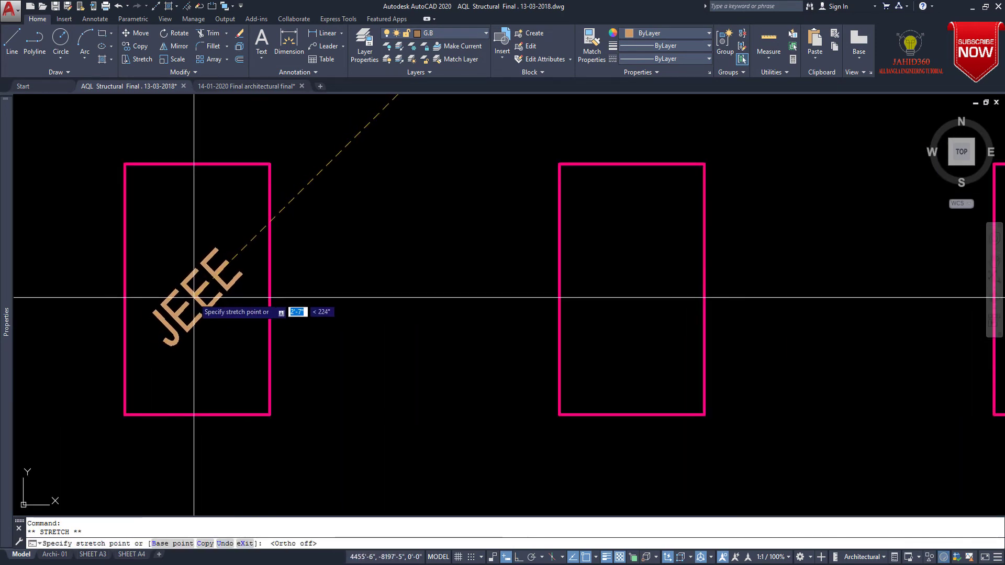
left_click(192, 296)
scroll(326, 346, "down", 2)
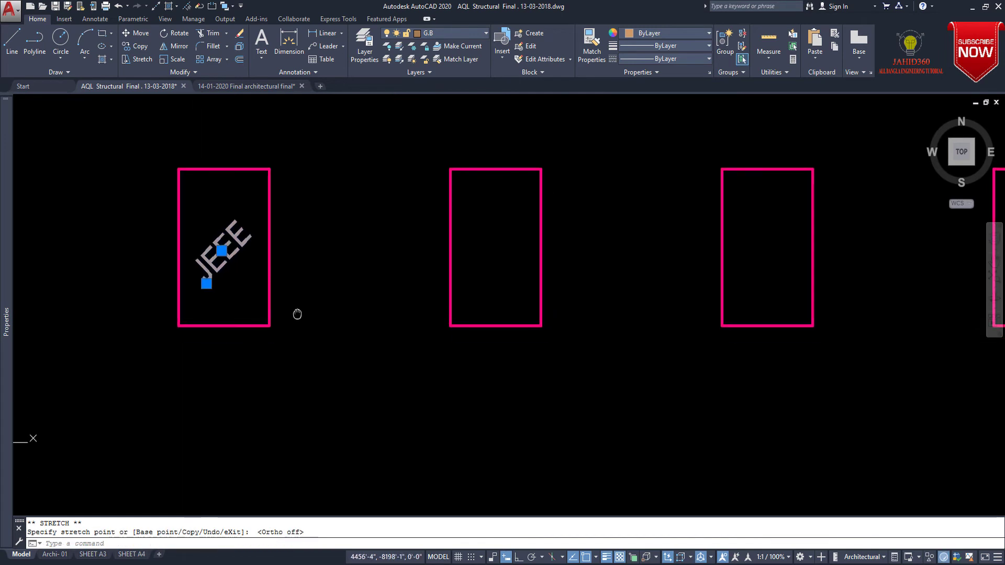
key("Escape")
scroll(218, 280, "down", 2)
scroll(258, 328, "down", 1)
scroll(232, 302, "up", 5)
middle_click_drag(230, 280, 217, 321)
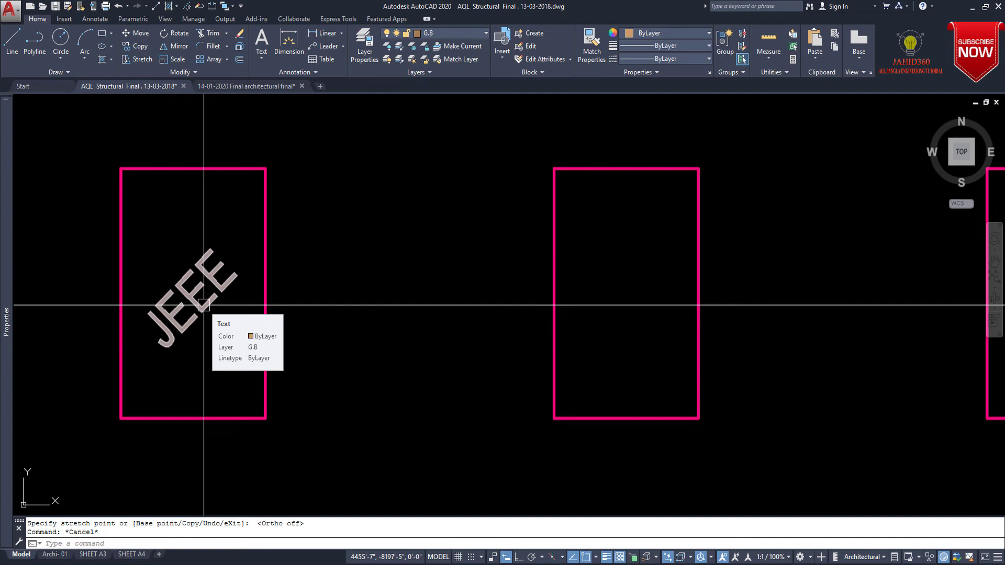
scroll(197, 274, "down", 4)
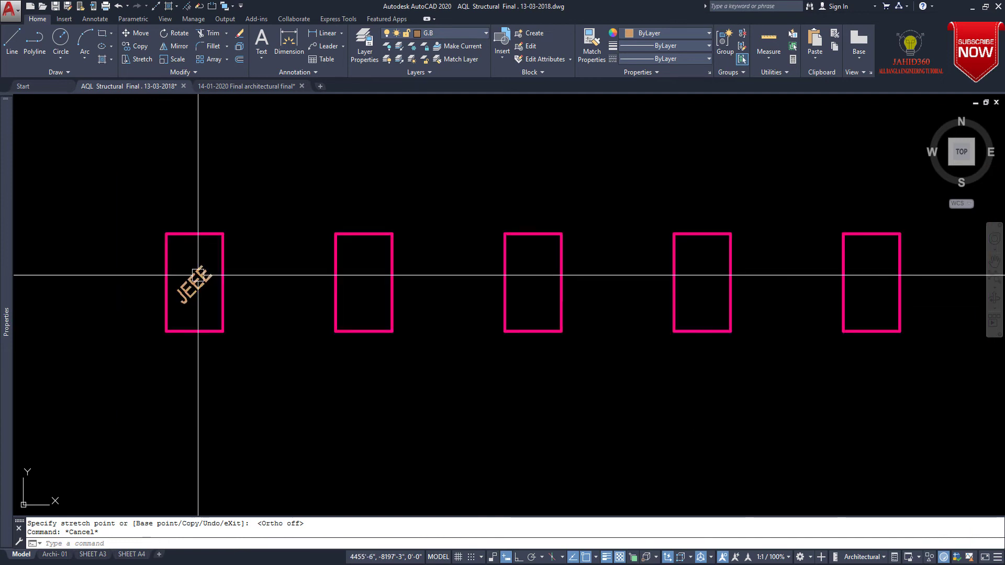
scroll(337, 314, "down", 5)
scroll(96, 292, "up", 2)
- Copy the JEEE label as a 15-item array spaced 36 apart along the top row
scroll(152, 220, "up", 3)
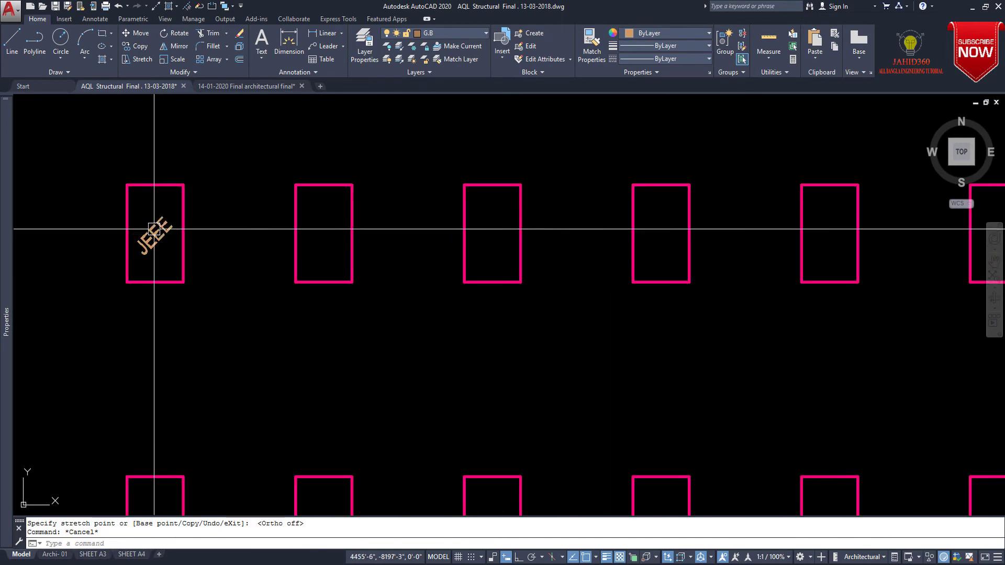
left_click(149, 225)
left_click(139, 45)
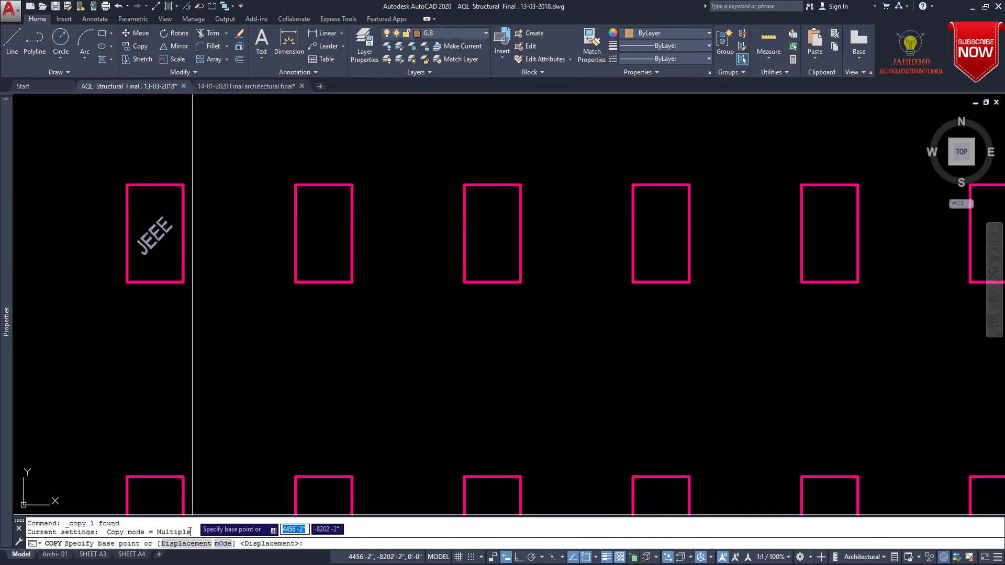
left_click(223, 543)
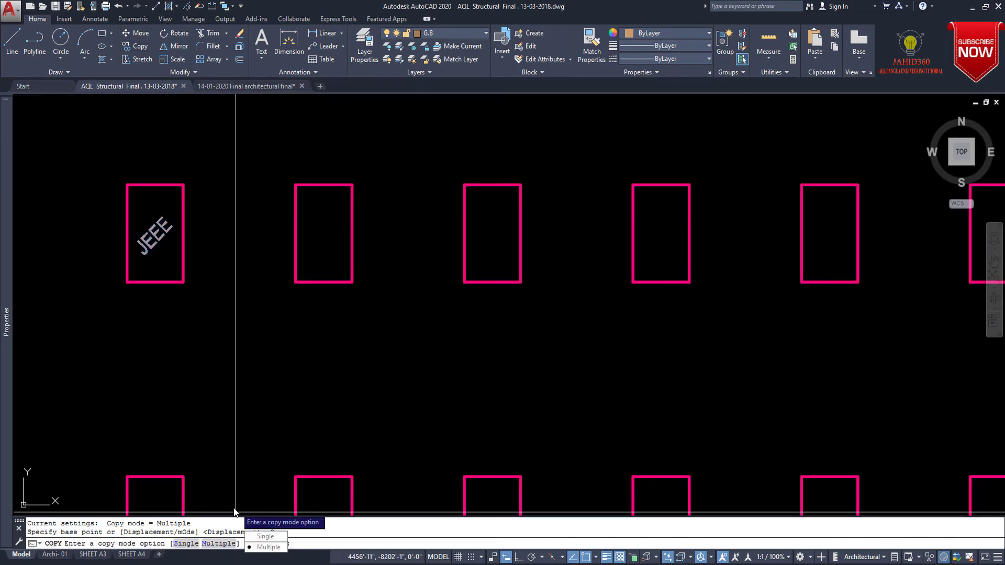
left_click(216, 543)
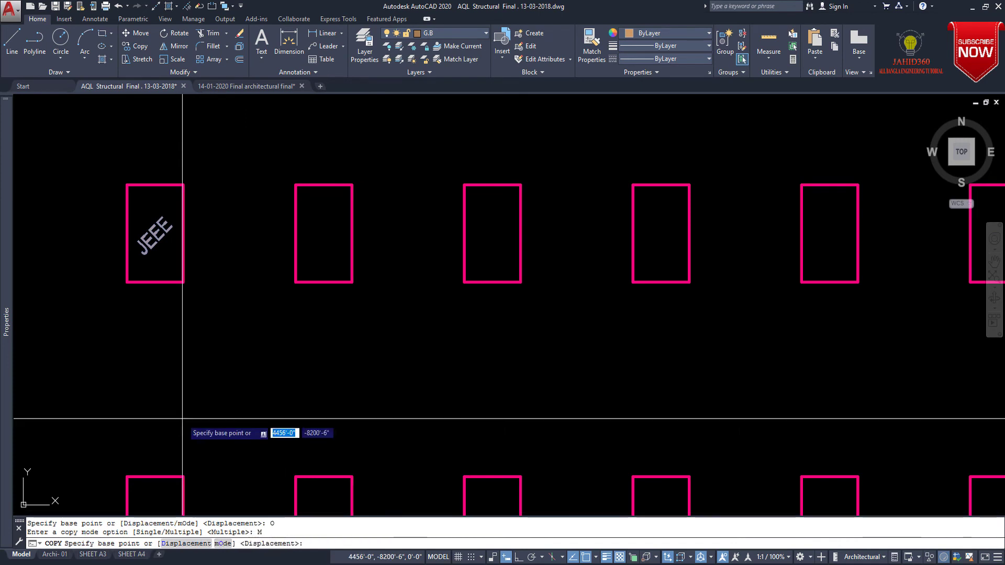
left_click(155, 281)
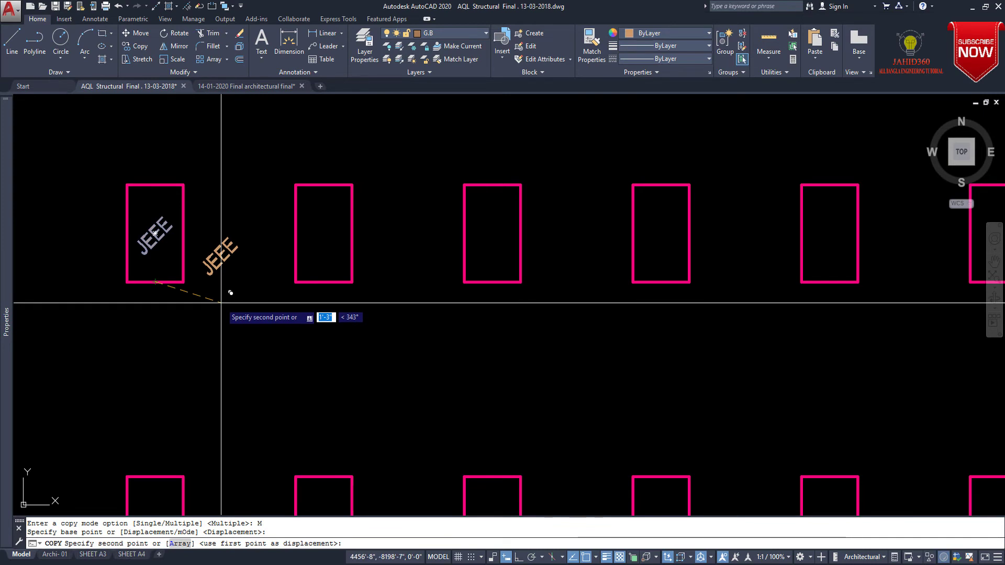
left_click(180, 544)
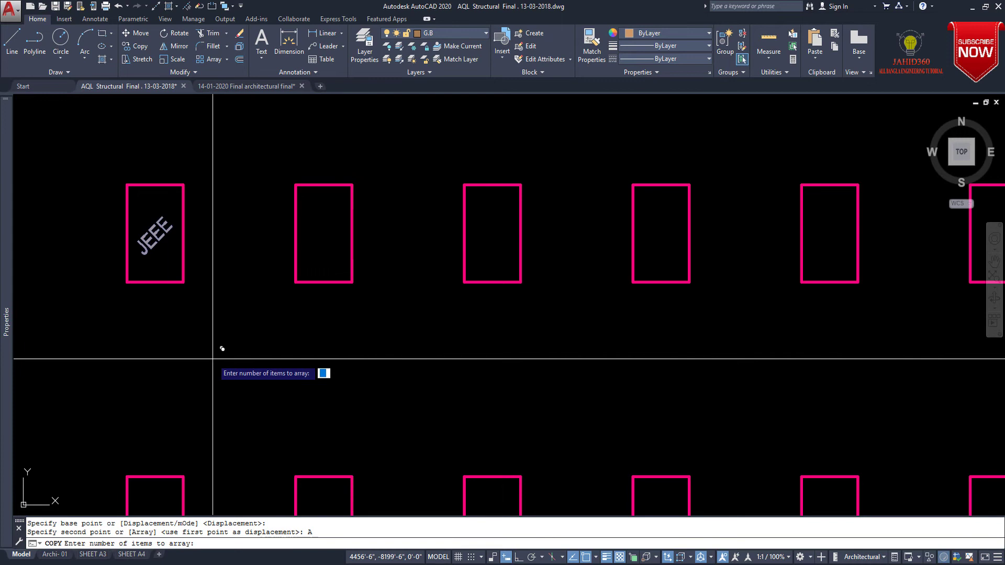
type("15")
key("Return")
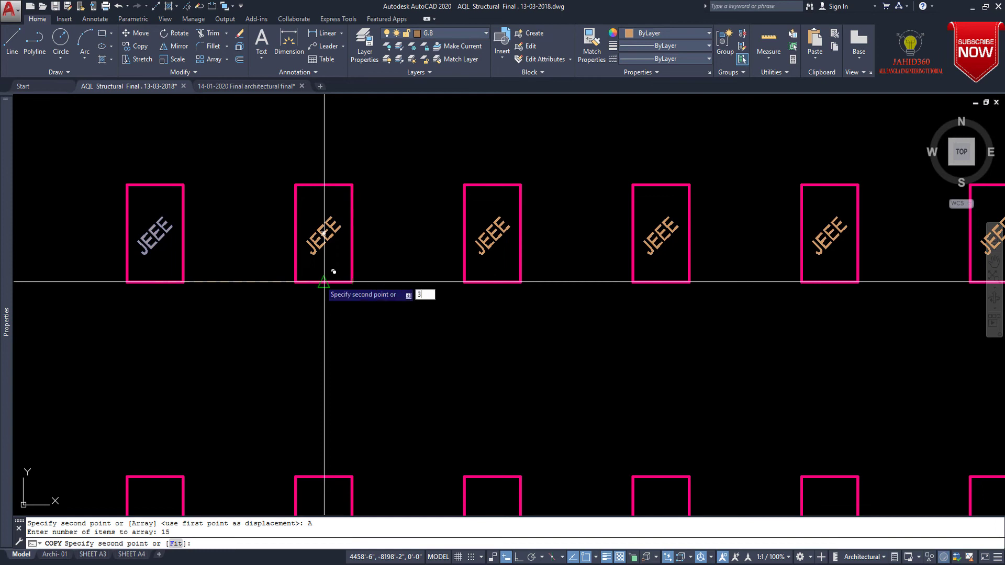
type("6")
key("Return")
key("Escape")
- Pan and zoom along the top row to inspect the copied JEEE labels
scroll(345, 309, "down", 3)
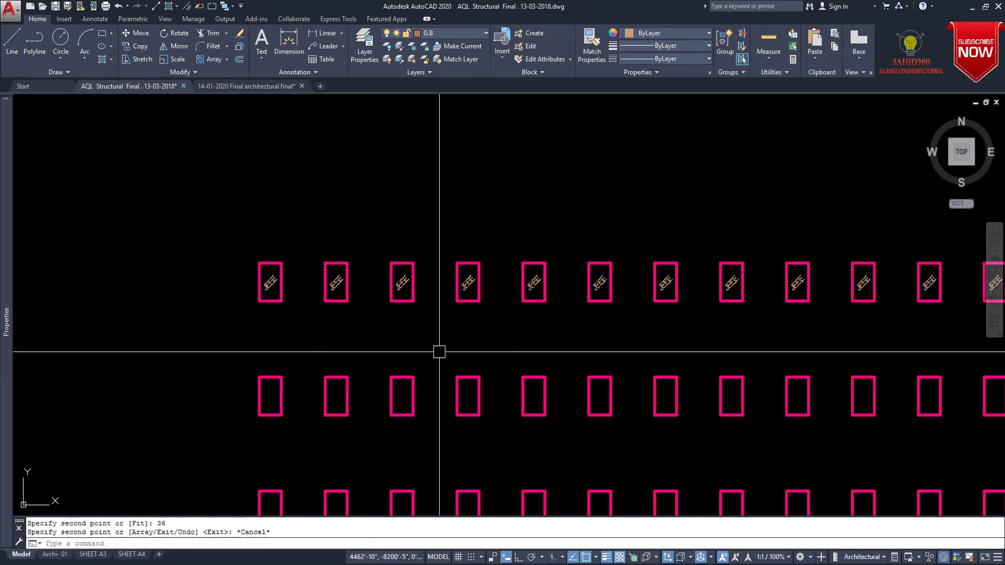
middle_click_drag(440, 353, 211, 314)
middle_click_drag(676, 296, 722, 265)
scroll(656, 224, "up", 5)
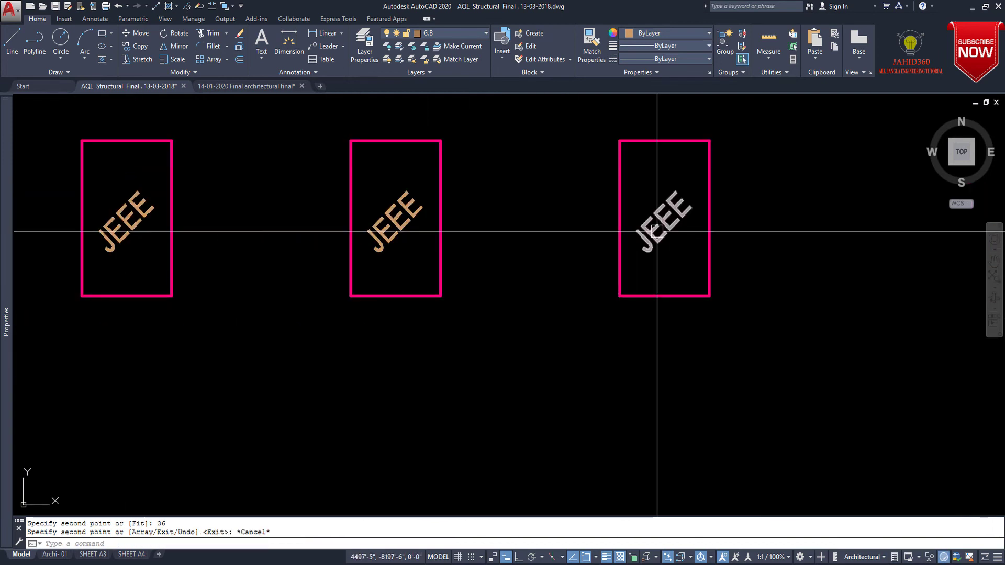
scroll(658, 225, "down", 4)
scroll(674, 246, "down", 2)
middle_click_drag(147, 265, 202, 236)
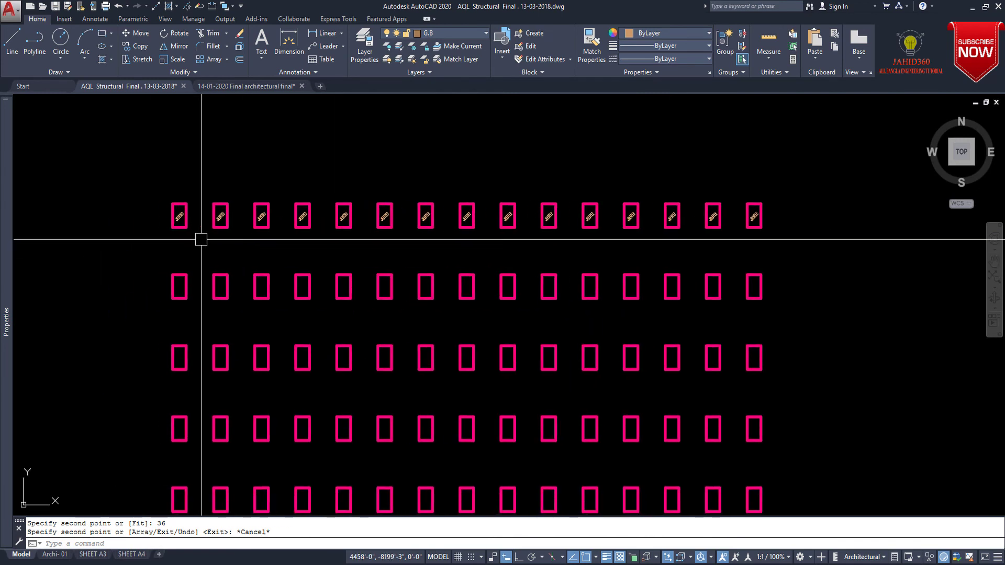
scroll(202, 236, "up", 4)
- Copy the labelled top row downward as a 5-item array, Ortho on, spaced 5' apart
left_click(64, 164)
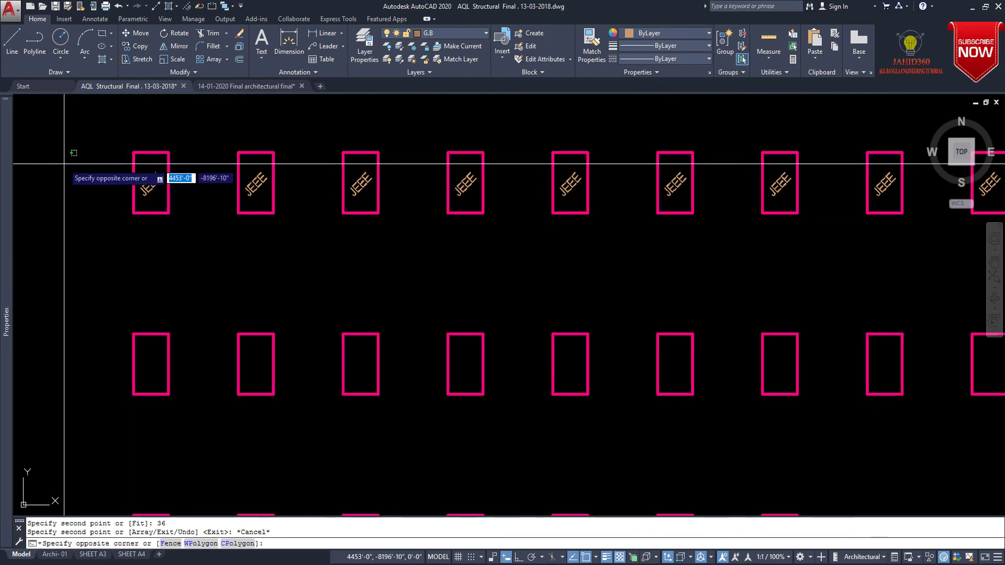
scroll(65, 175, "down", 3)
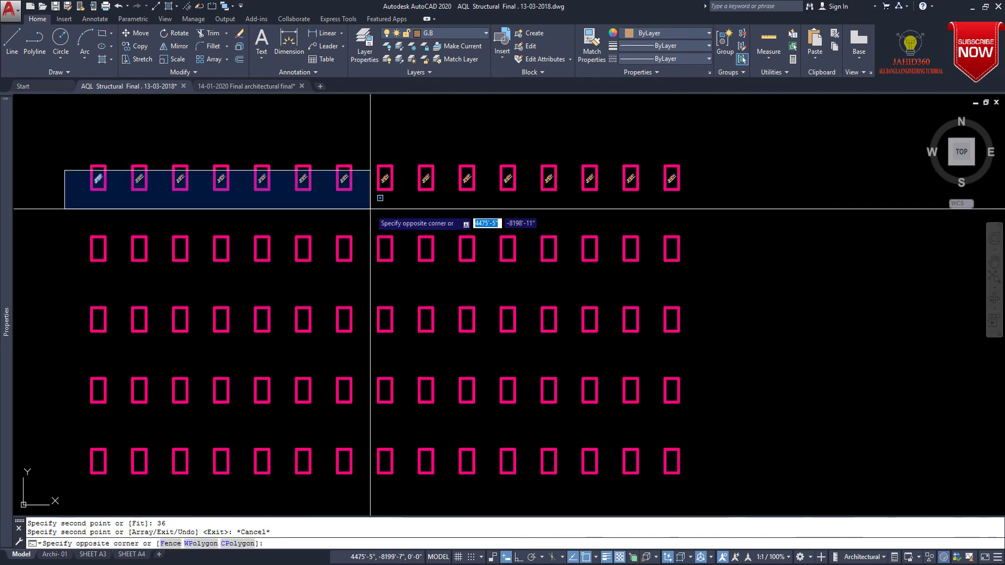
left_click(743, 210)
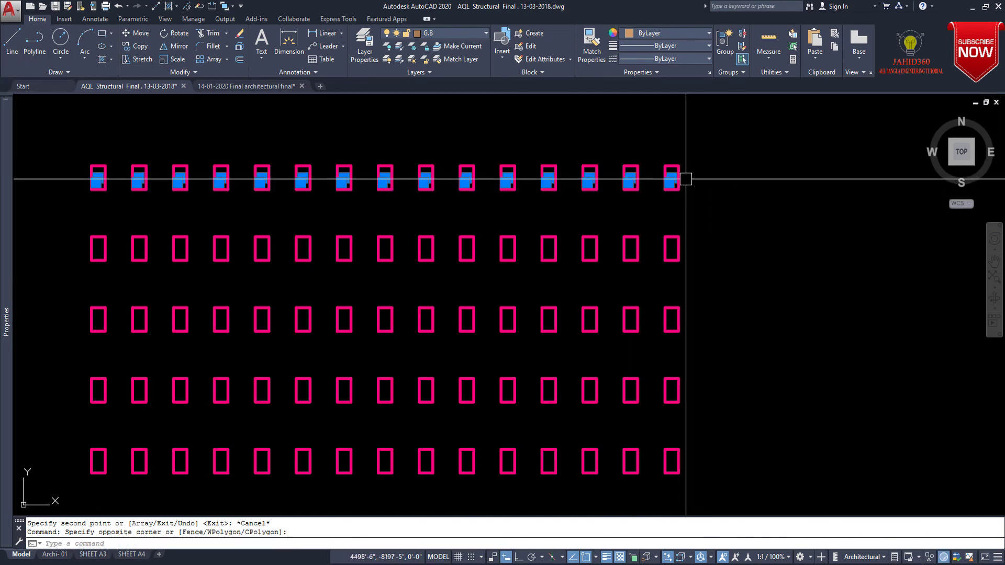
left_click(146, 51)
left_click(224, 543)
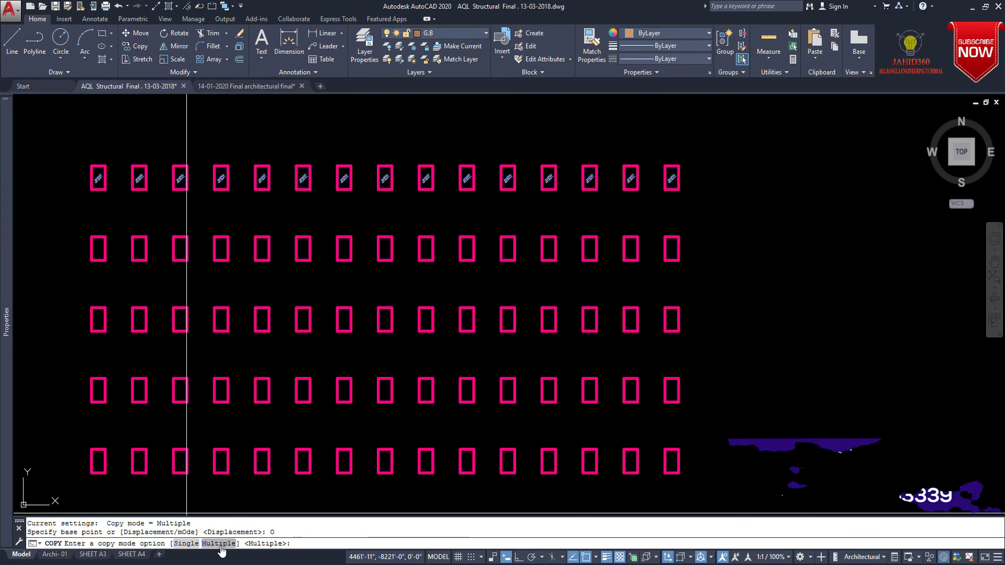
left_click(220, 544)
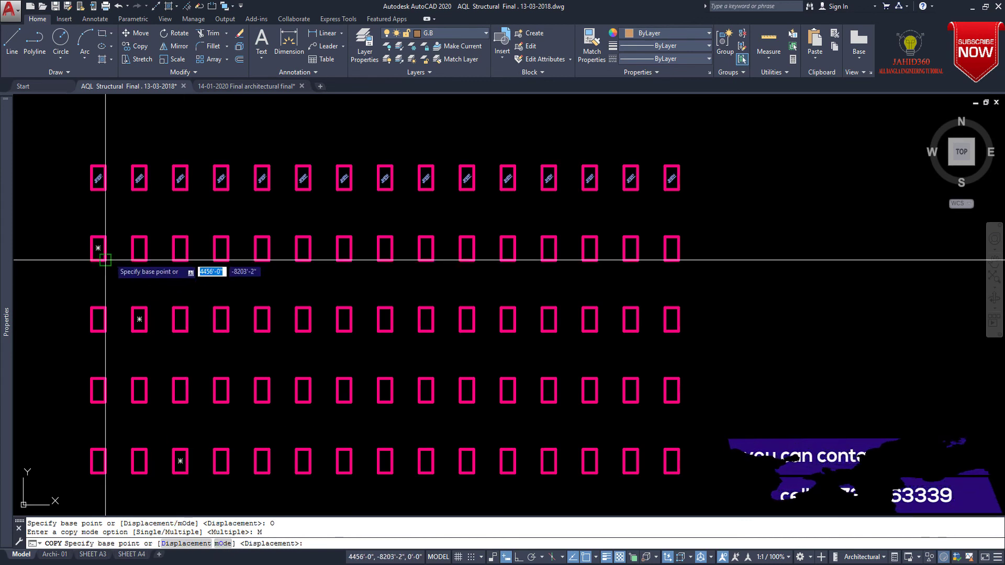
left_click(92, 178)
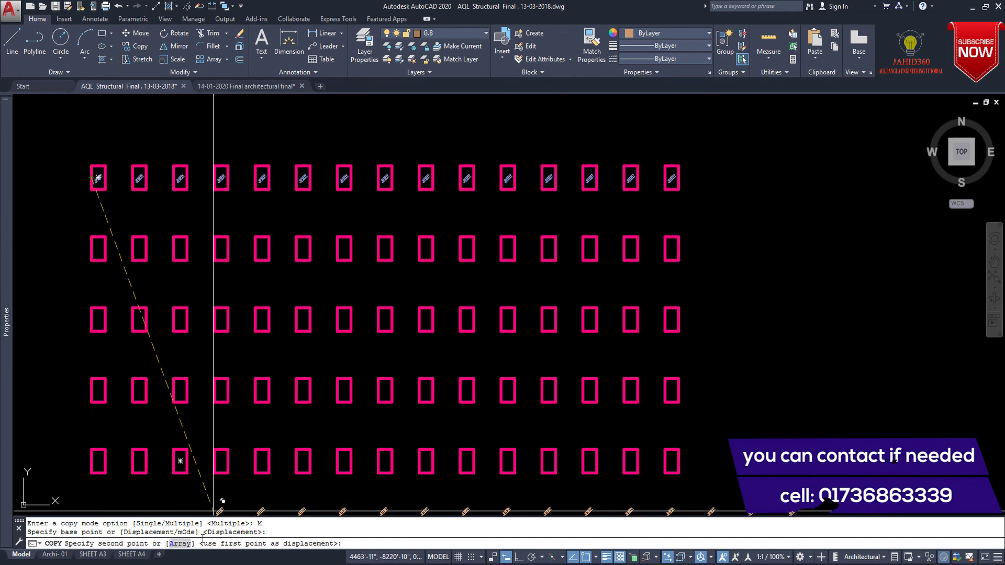
left_click(180, 544)
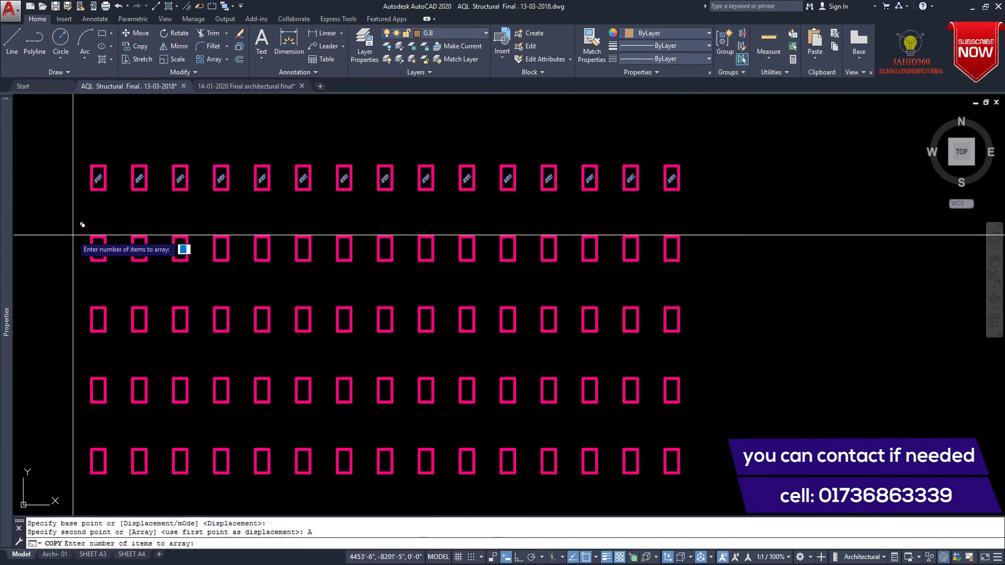
type("5")
key("Return")
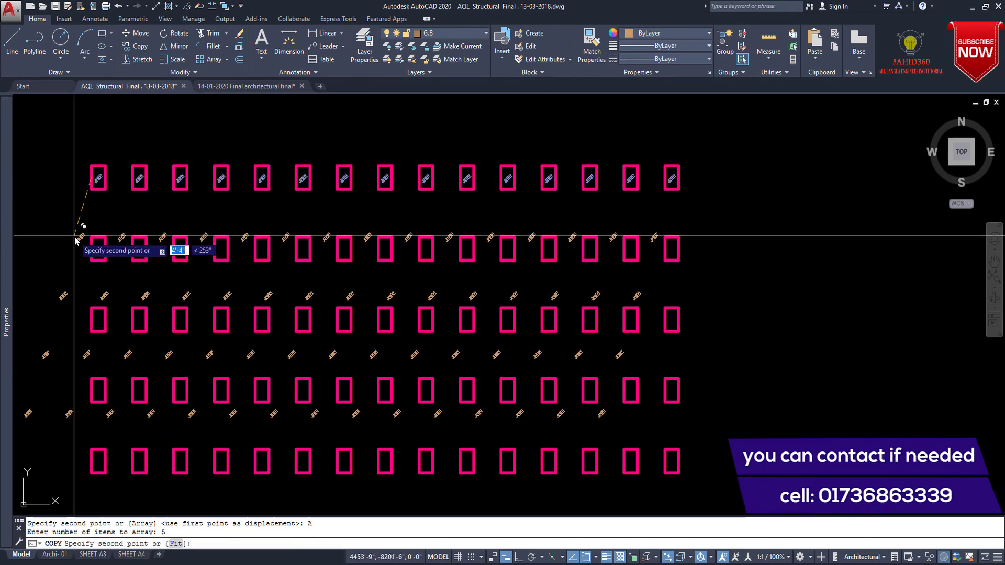
key("F8")
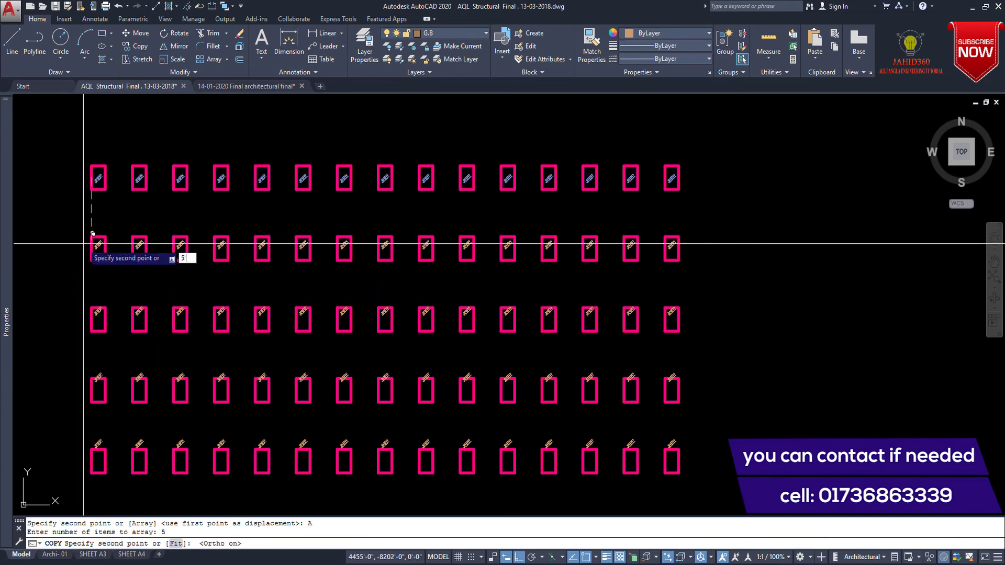
type("'")
key("Return")
key("Escape")
- Zoom and pan to view the full grid of labelled columns
scroll(461, 375, "down", 4)
scroll(582, 440, "up", 6)
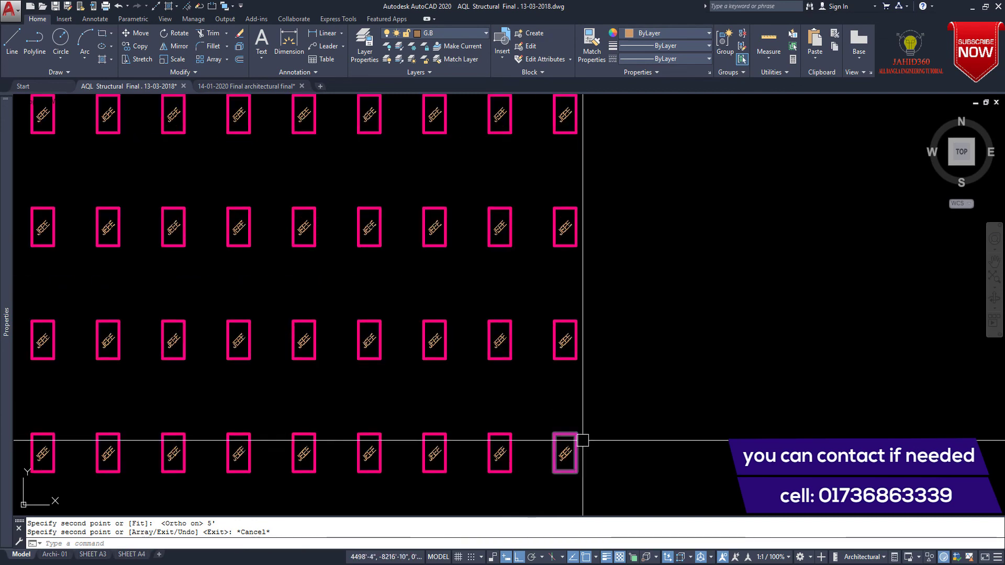
scroll(583, 440, "up", 2)
scroll(550, 382, "up", 4)
scroll(560, 418, "down", 6)
scroll(471, 400, "down", 2)
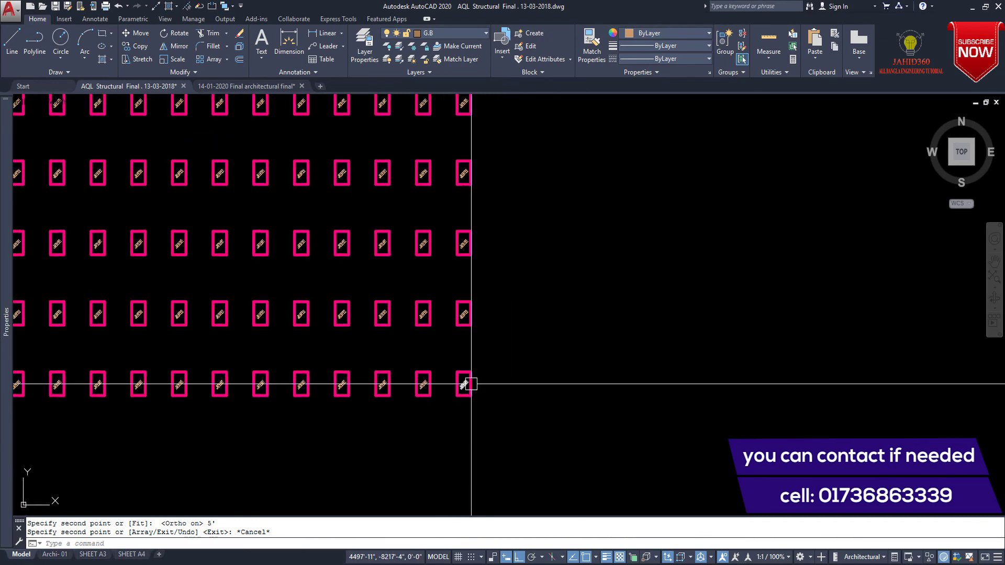
scroll(472, 384, "down", 4)
scroll(444, 381, "up", 5)
mouse_move(438, 377)
middle_mouse_down()
mouse_move(440, 361)
mouse_move(506, 370)
middle_mouse_up()
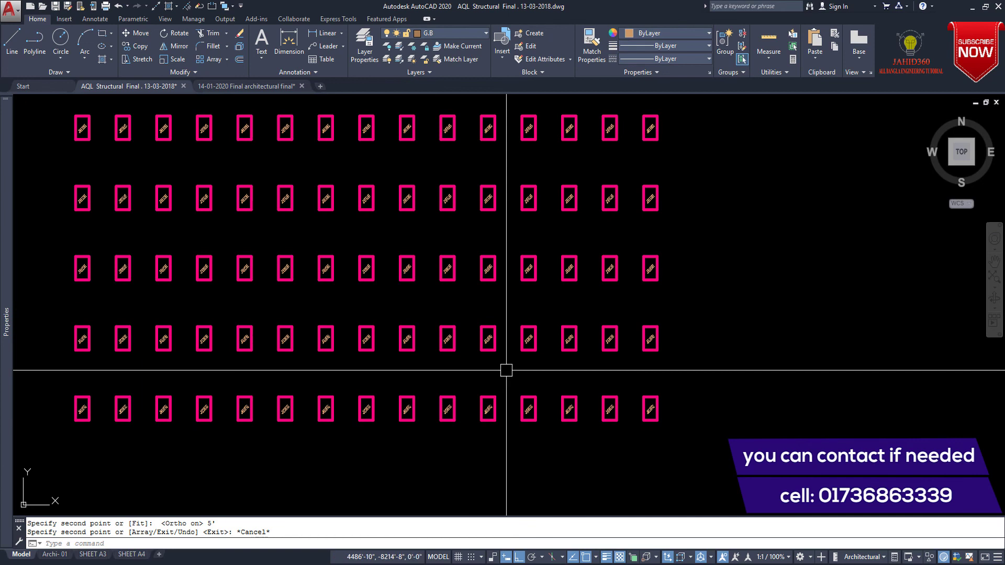